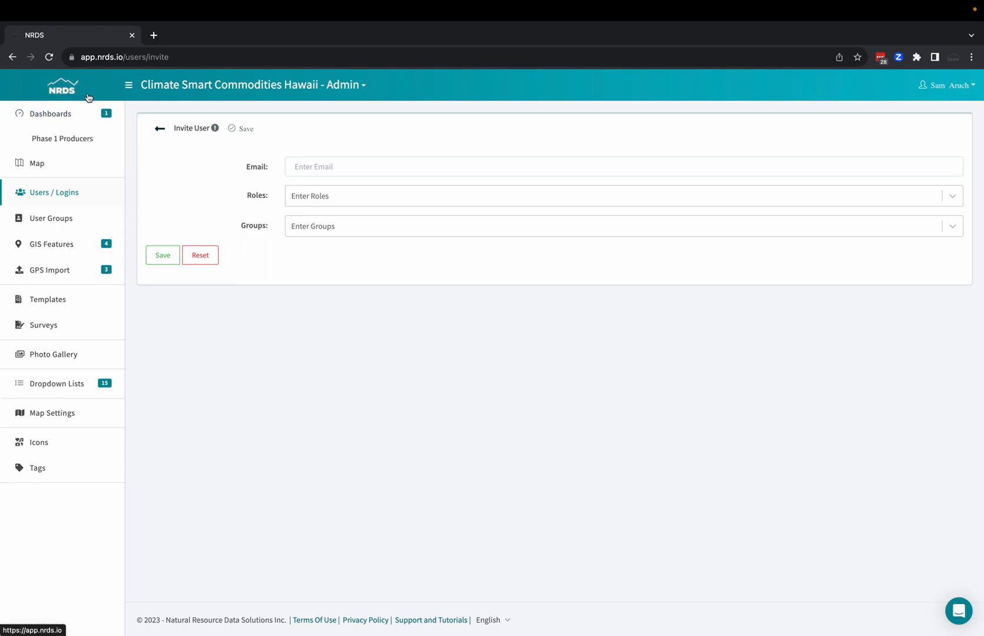
Review the Phase 1 Producers dashboard, the map, the user logins, the GIS polygons list and the GPS import options.
left_click(59, 137)
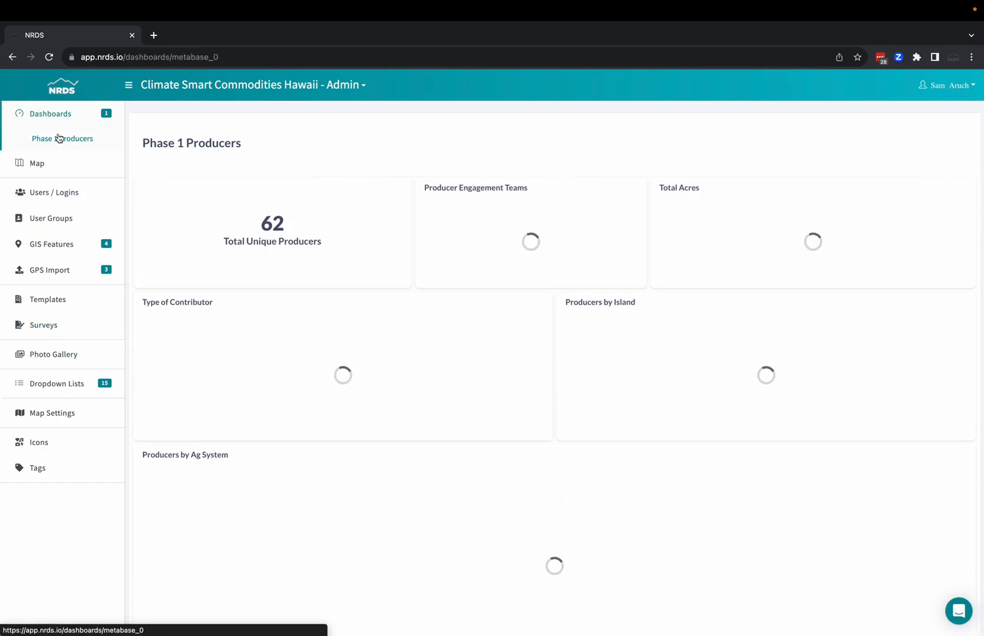
left_click(38, 164)
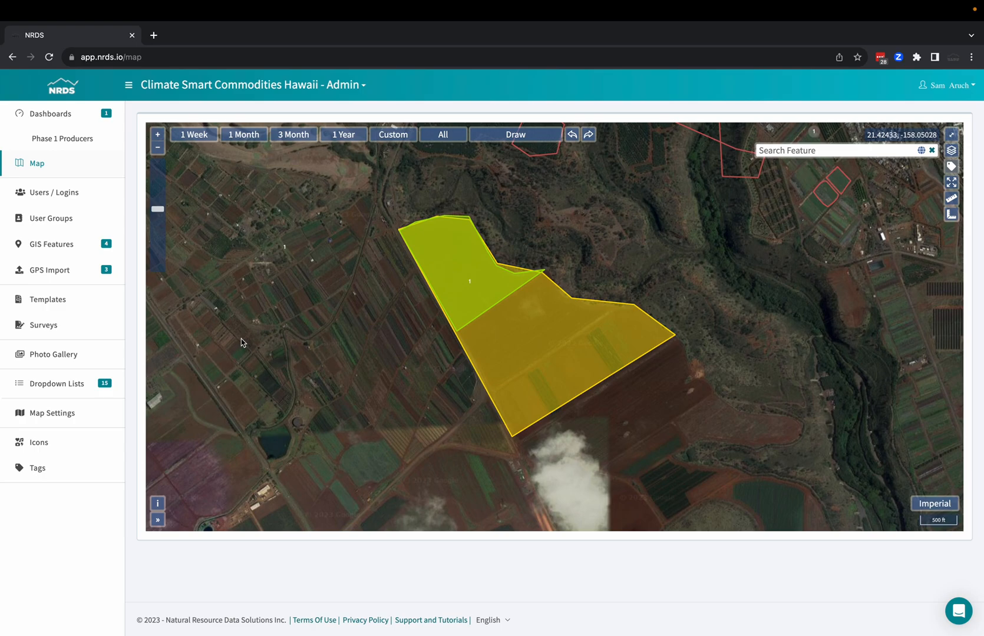
left_click(60, 191)
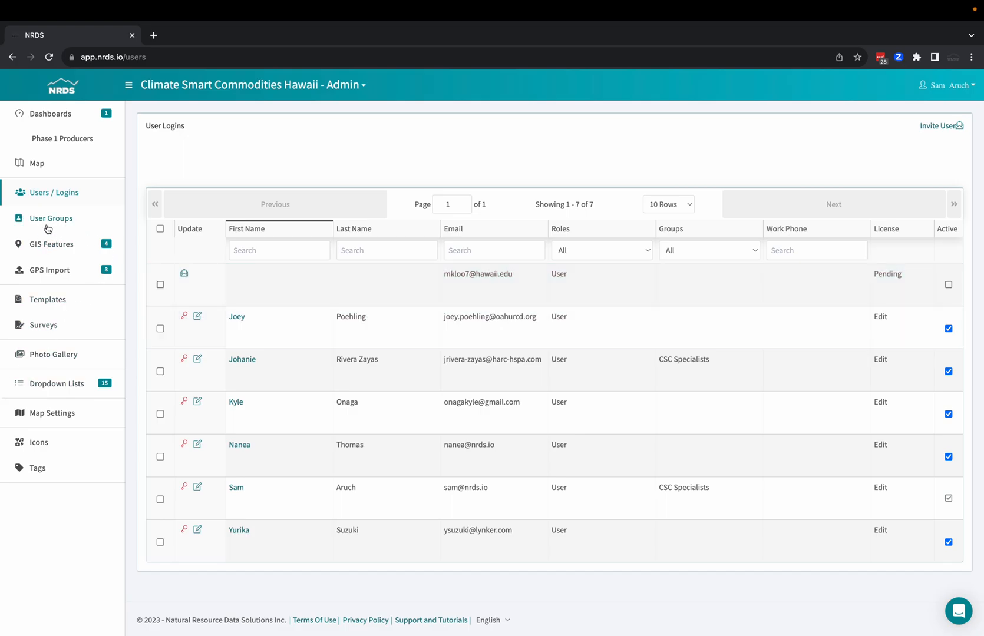
left_click(48, 245)
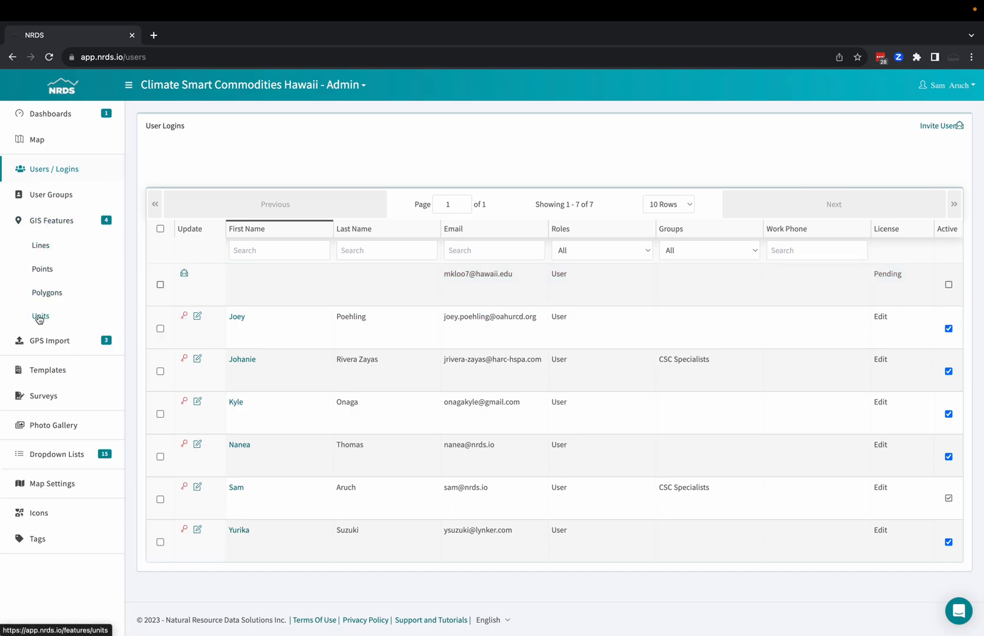
left_click(51, 294)
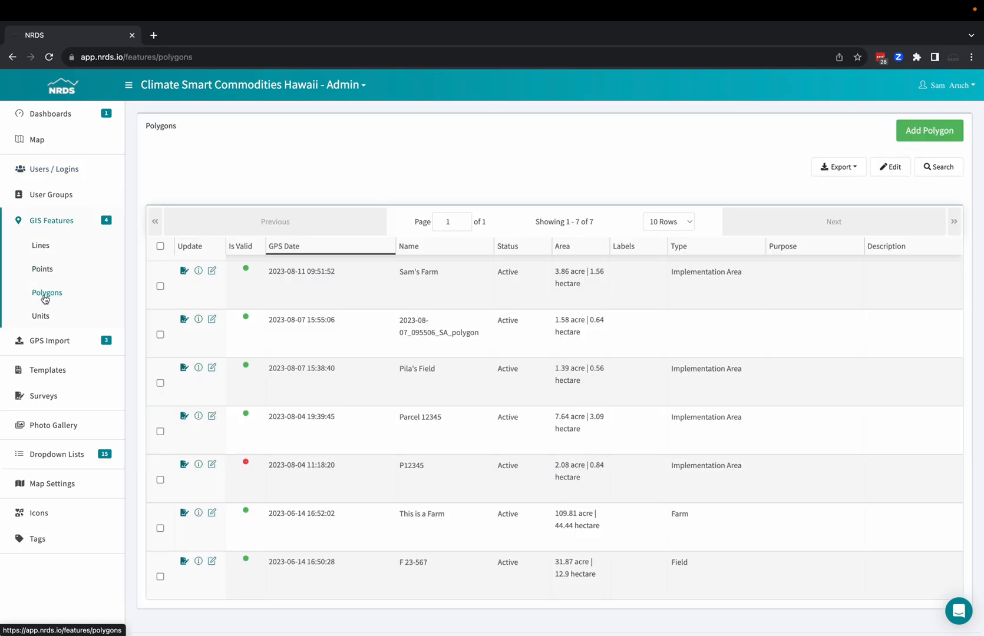
left_click(49, 340)
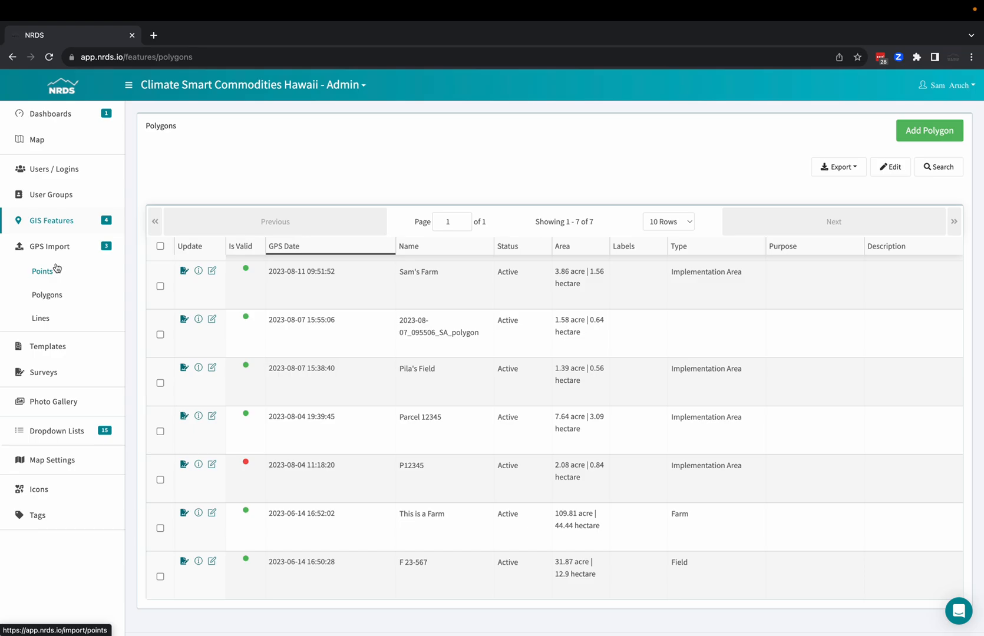
Examine the list of templates, the available surveys and the records of the Practice Builder survey.
left_click(48, 349)
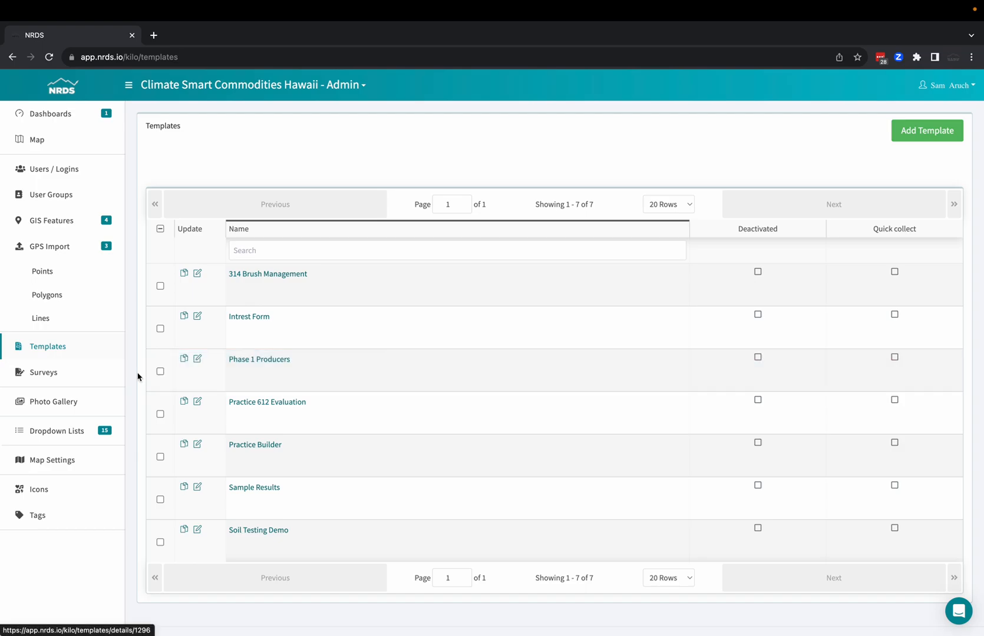
left_click(50, 376)
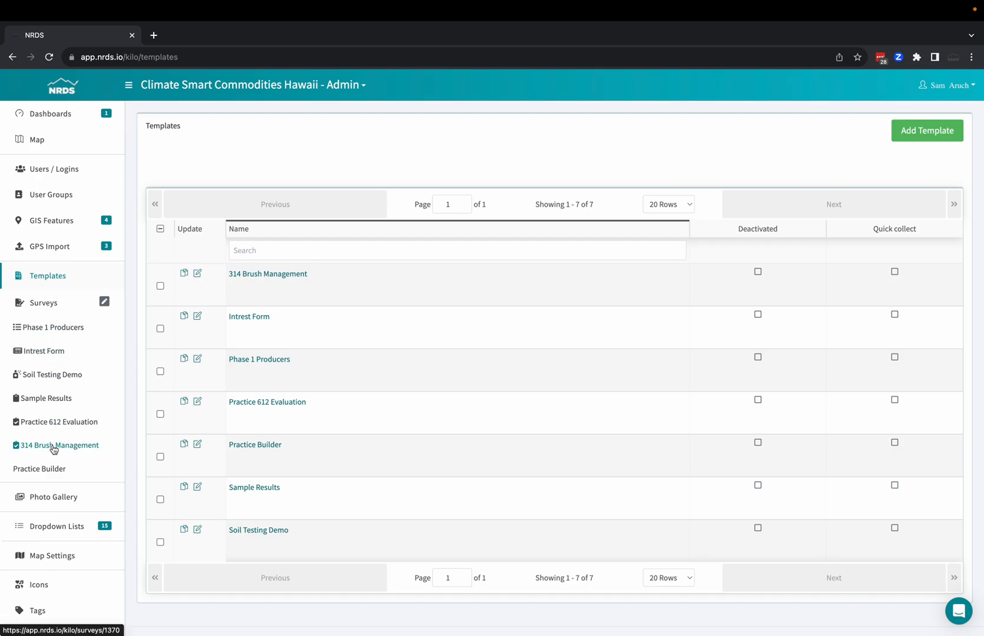
scroll(53, 449, "down", 1)
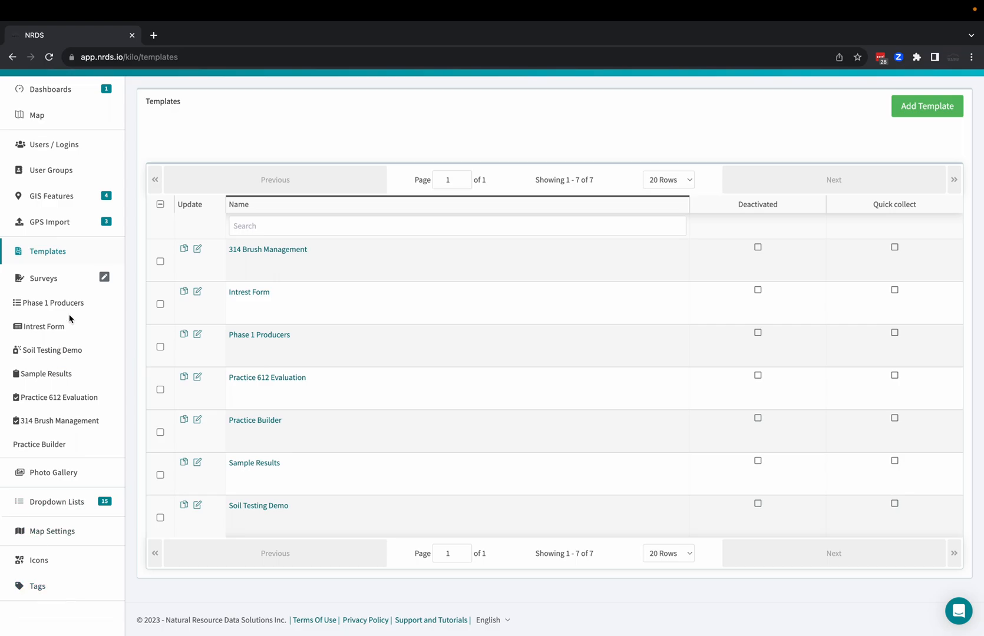
scroll(69, 319, "up", 1)
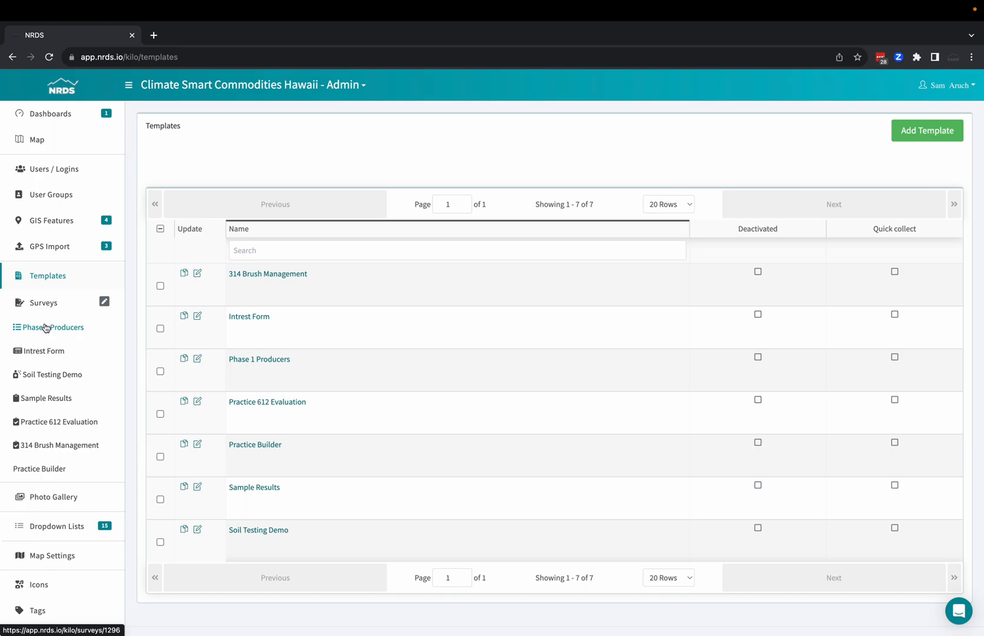
left_click(40, 307)
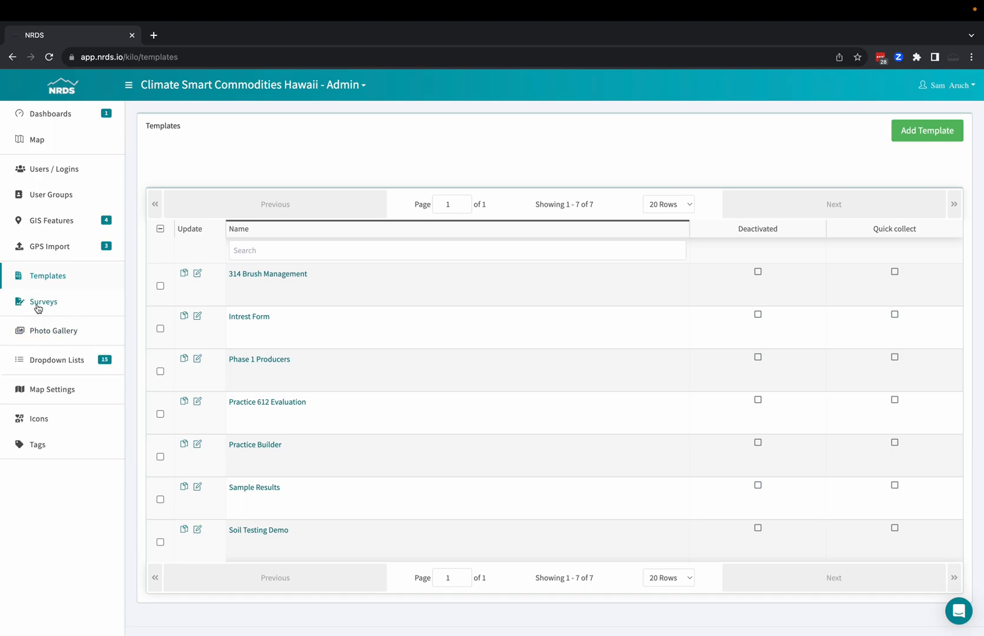
left_click(46, 302)
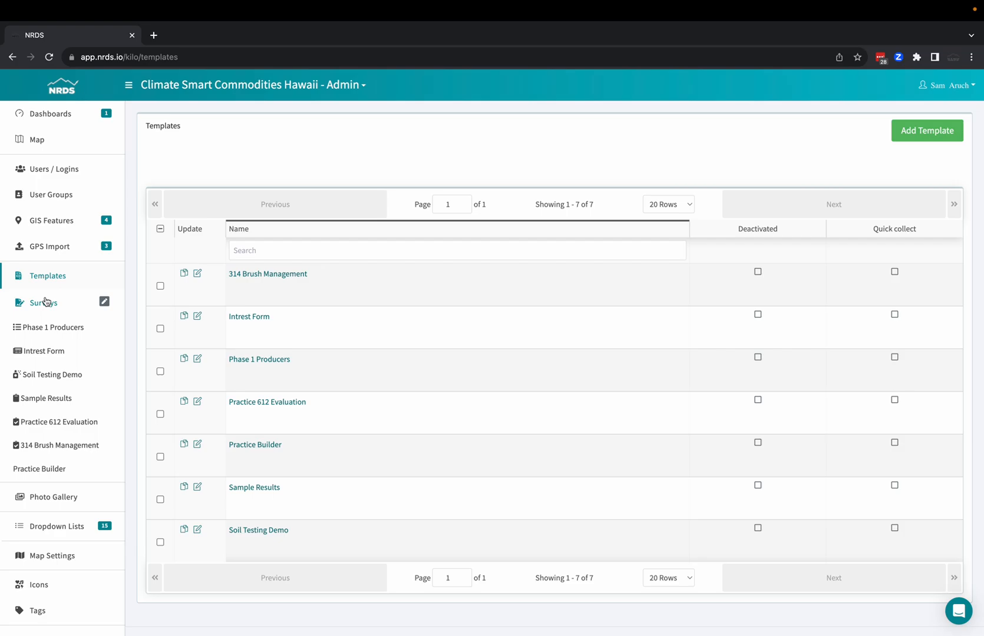
left_click(49, 473)
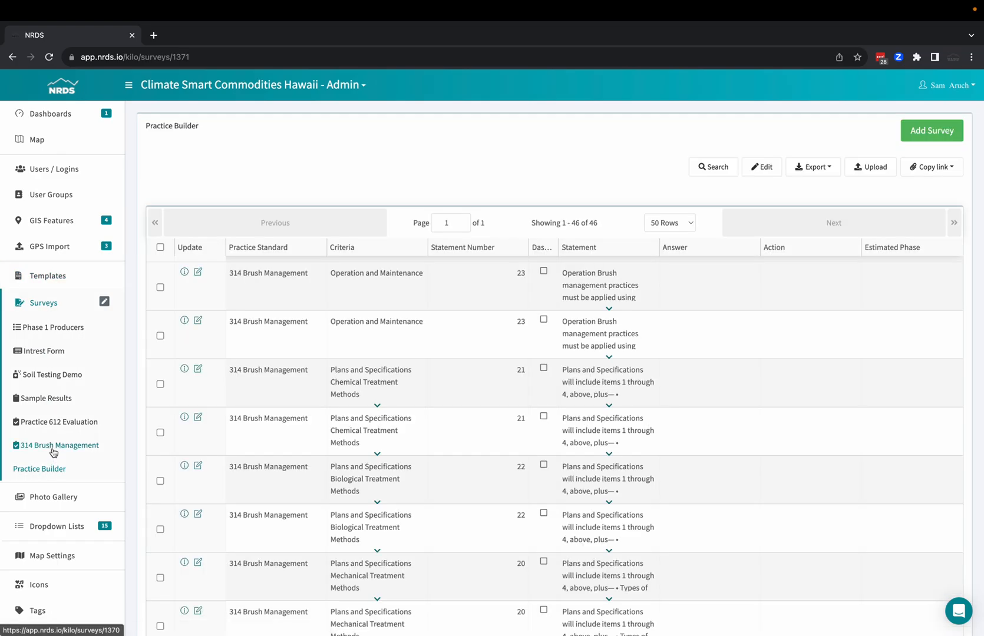
Start a new survey record in the 314 Brush Management survey, leaving its tags empty.
left_click(53, 446)
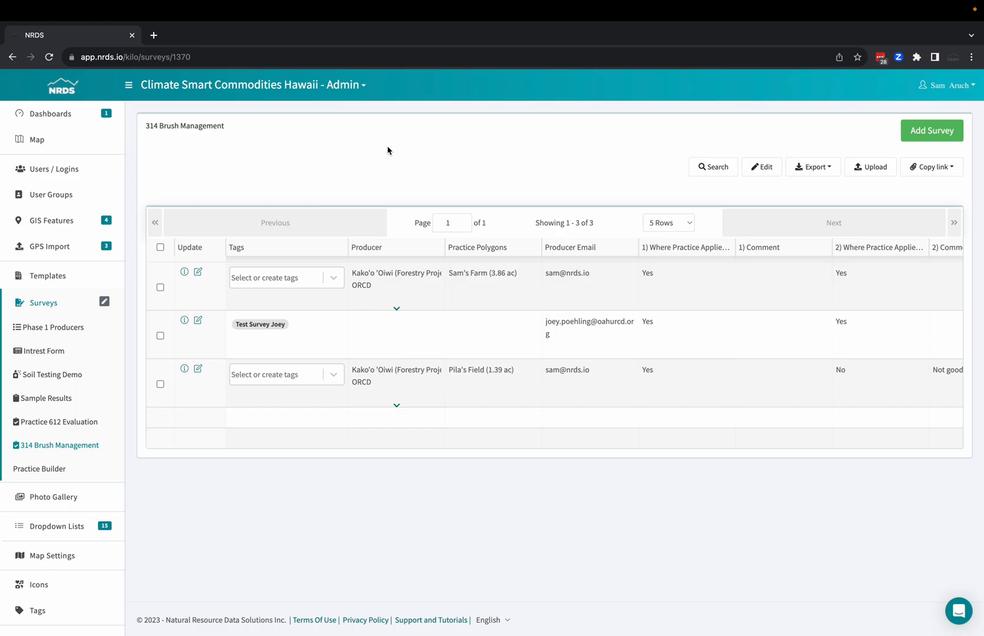
left_click(935, 133)
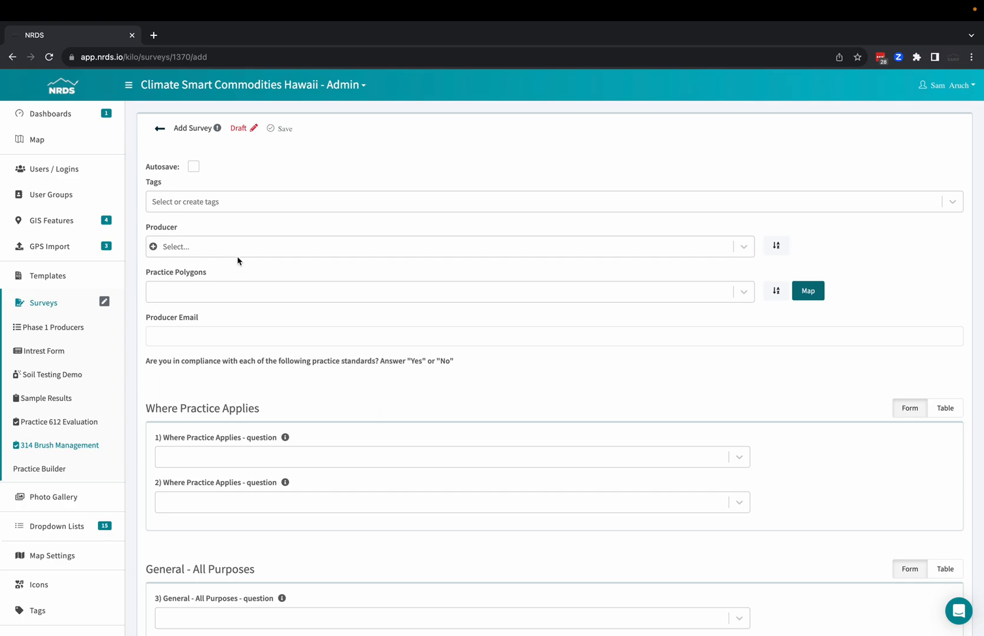
left_click(293, 205)
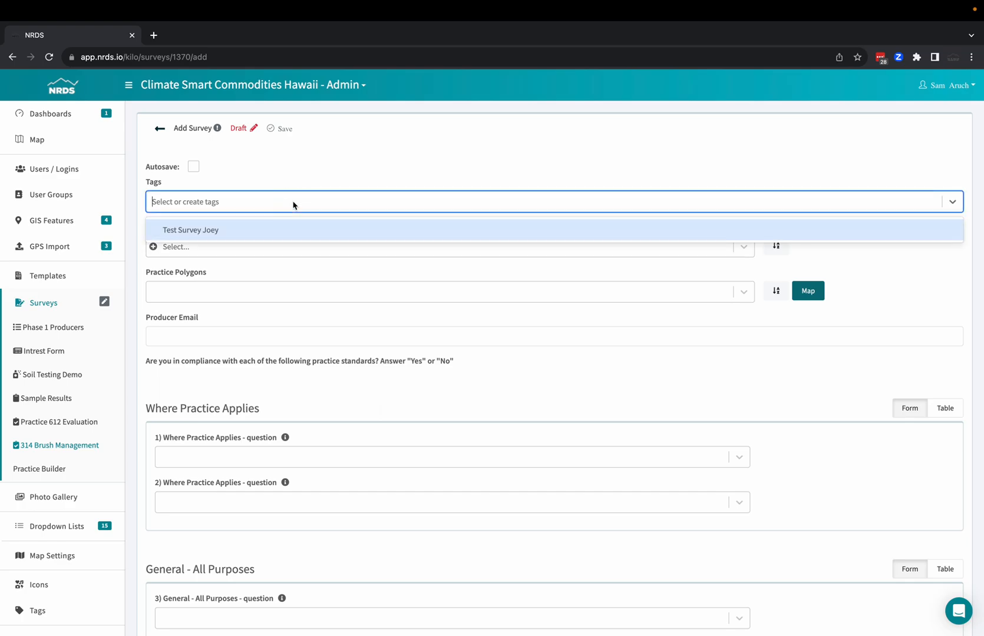
left_click(294, 205)
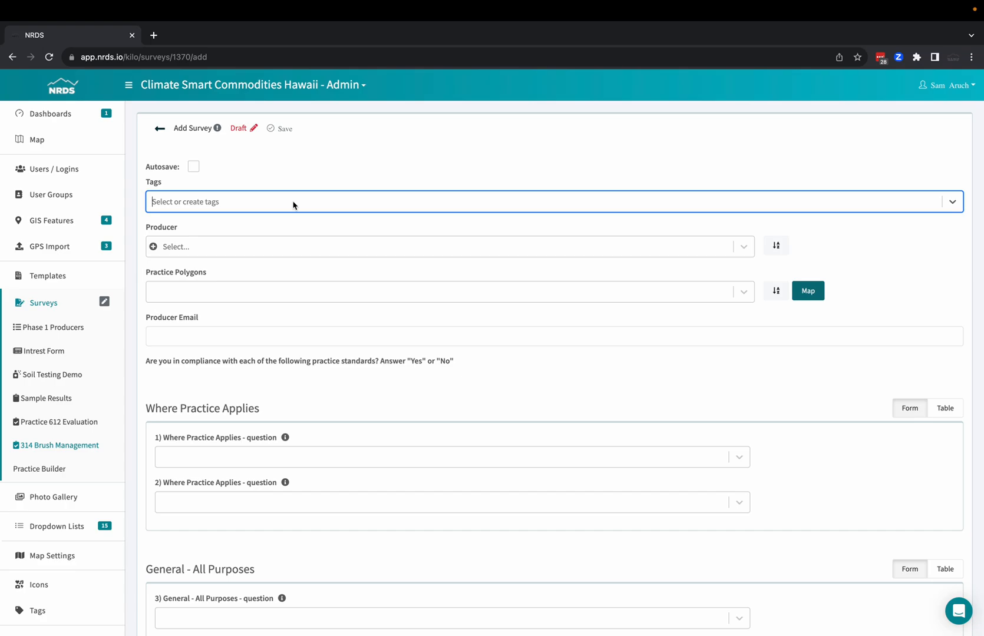
Set the survey's producer to Kako'o 'Oiwi (Forestry Project) |ORCD.
left_click(275, 252)
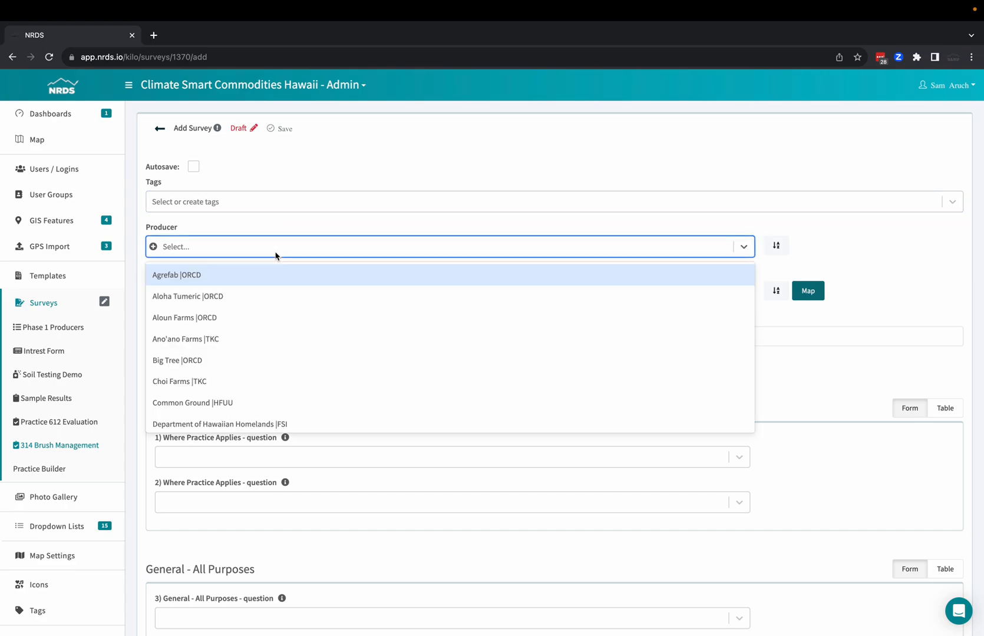
type("kak")
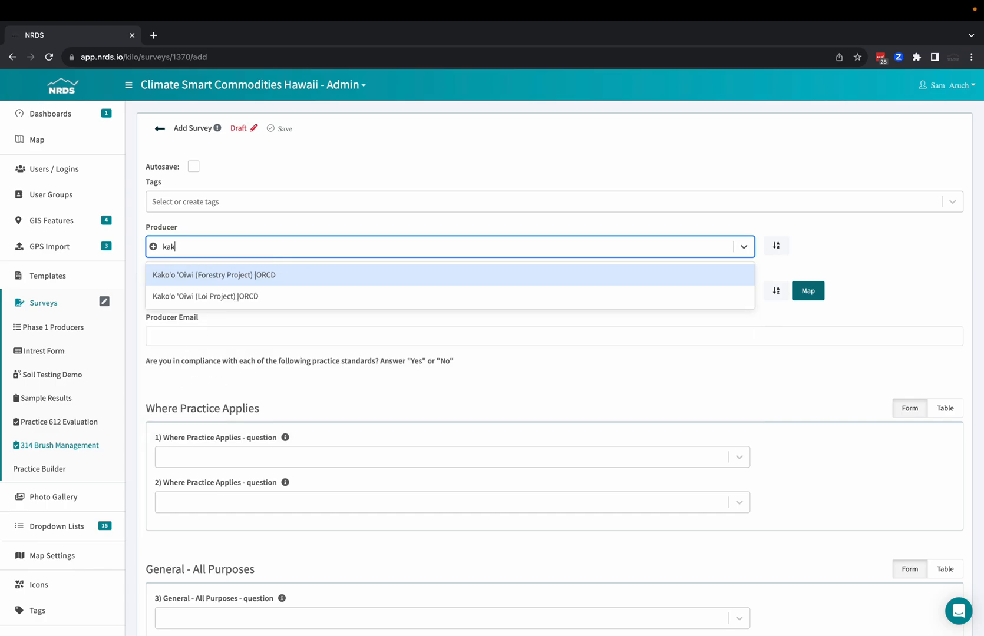
left_click(267, 276)
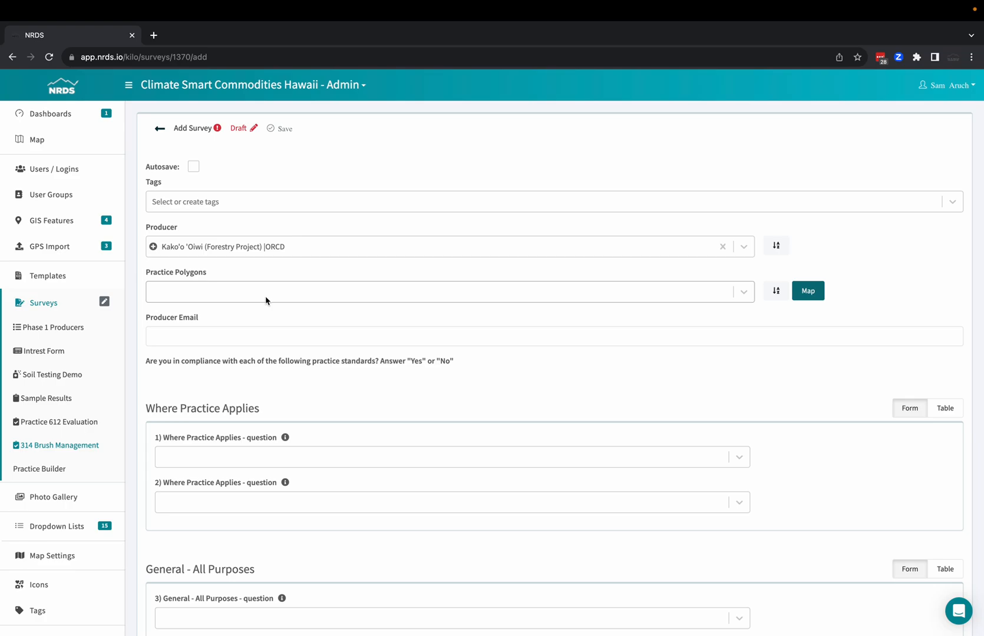
Open the map for choosing the survey's practice polygons instead of picking one by name.
left_click(265, 300)
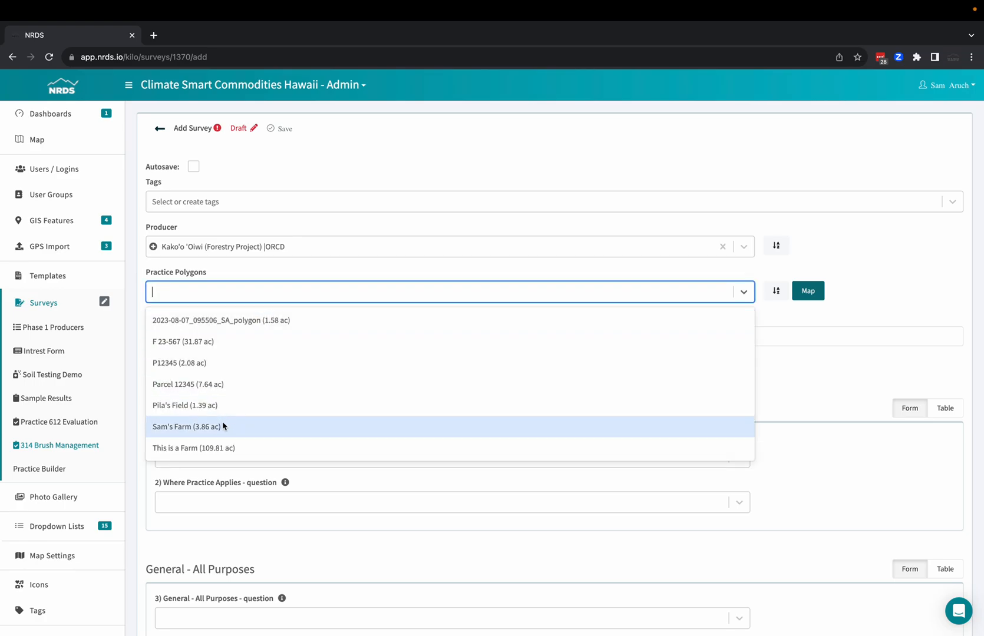
left_click(917, 303)
left_click(818, 297)
left_click_drag(429, 380, 346, 301)
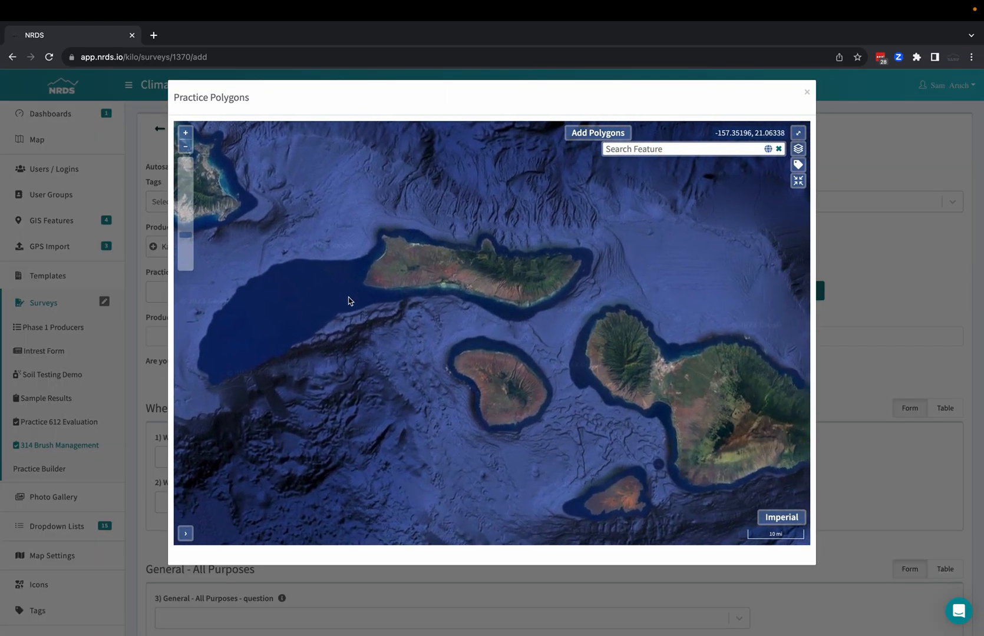
left_click_drag(608, 362, 461, 303)
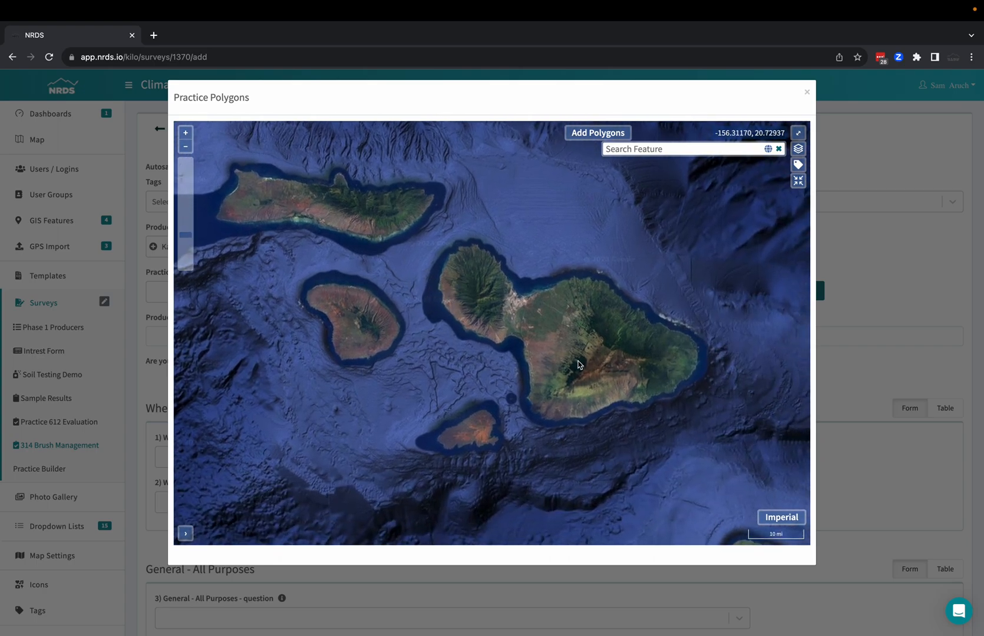
scroll(533, 287, "up", 3)
scroll(533, 287, "up", 3)
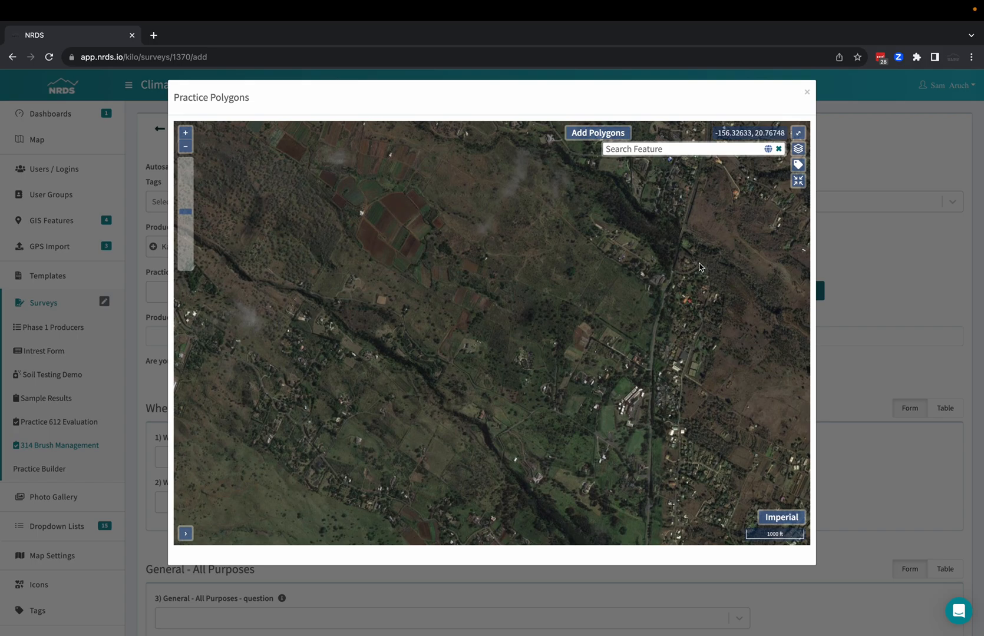
Find the farm's street address on the map and select the existing 3.86 ac polygon near it as a practice polygon.
left_click(706, 147)
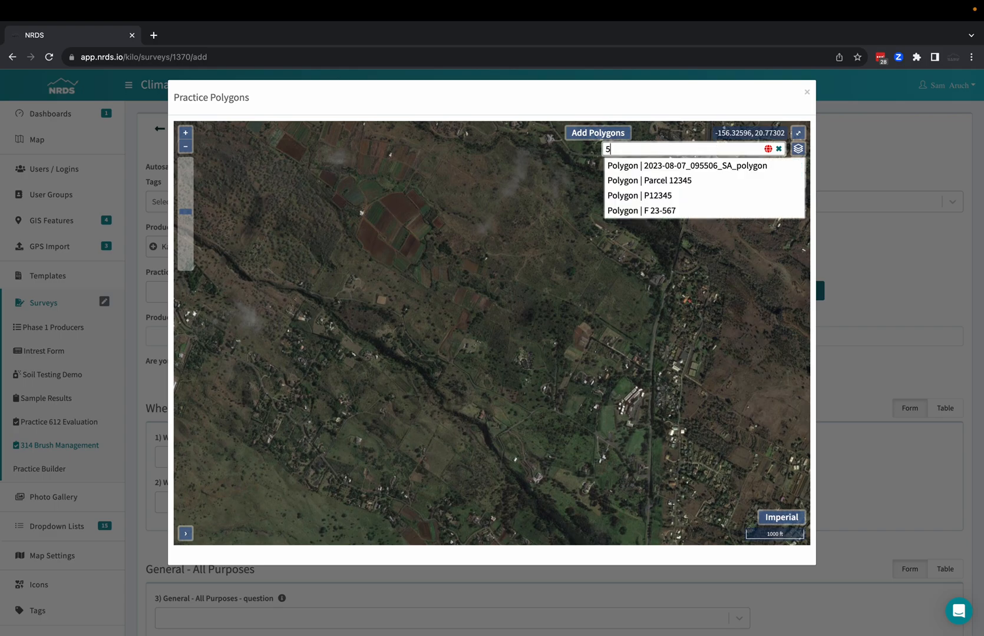
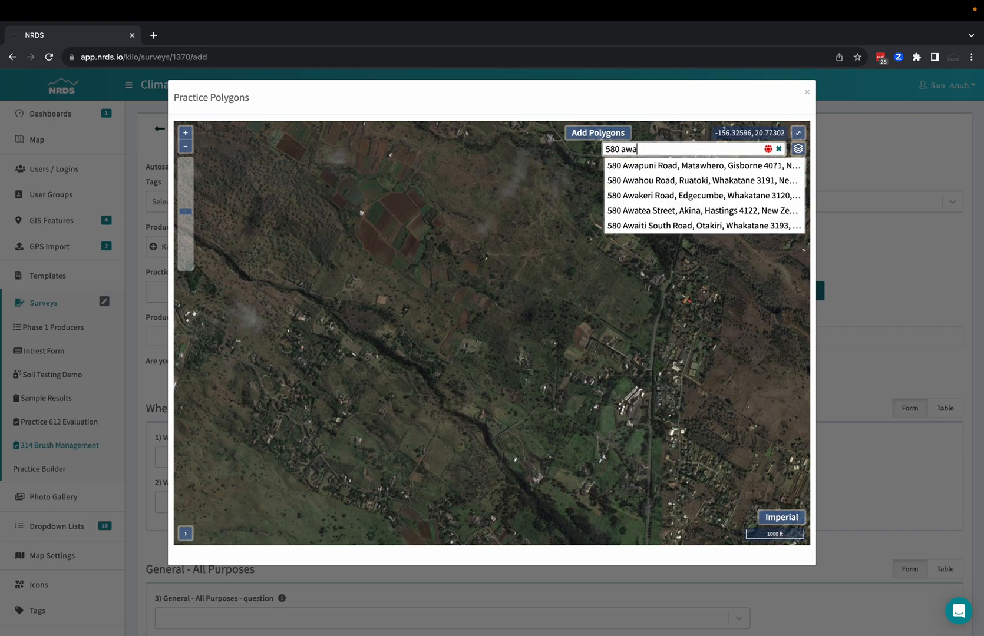
left_click(729, 165)
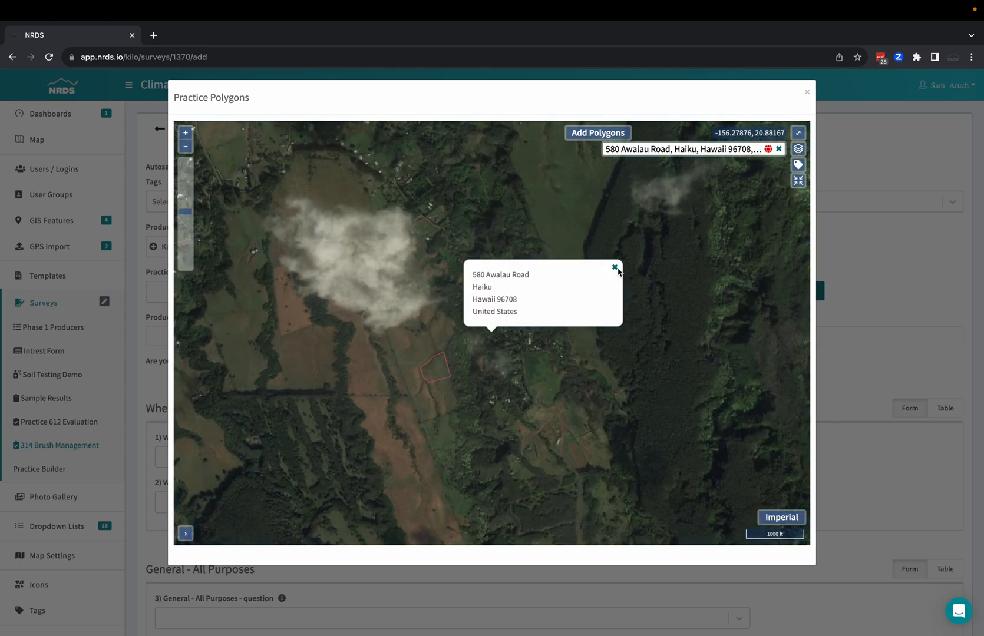
left_click(615, 268)
scroll(478, 398, "up", 2)
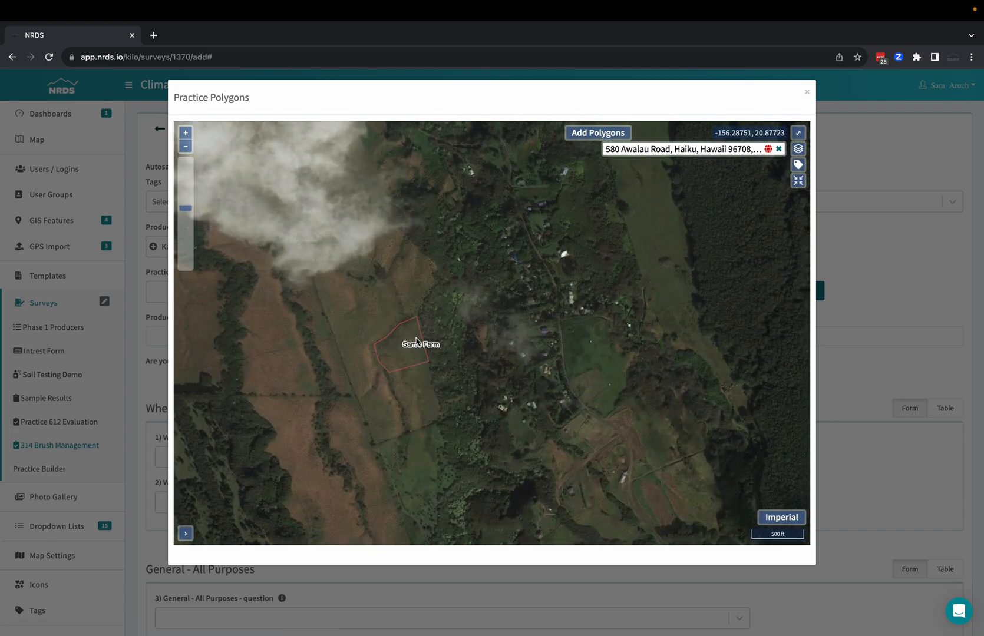
left_click(404, 350)
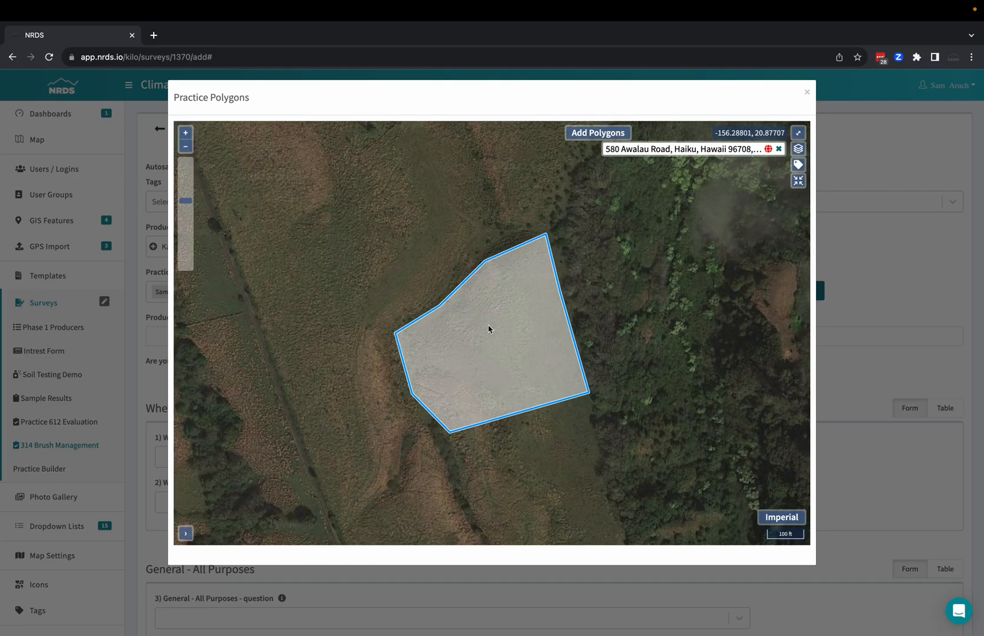
Draw a new five-sided practice polygon of about 3.31 acres just north of the selected farm polygon.
left_click_drag(569, 260, 412, 257)
scroll(460, 307, "down", 1)
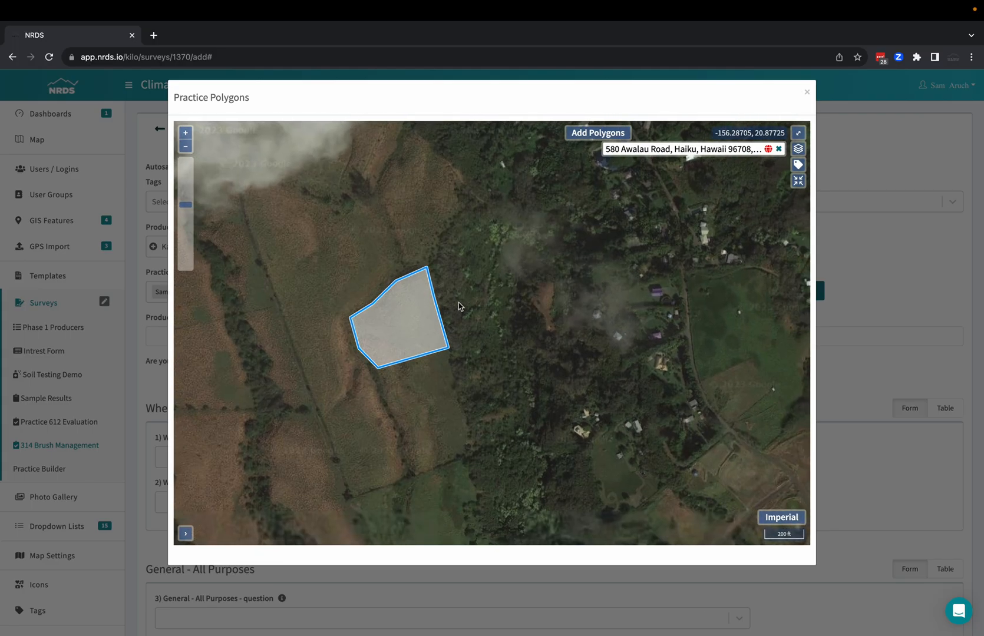
scroll(460, 306, "down", 1)
left_click(575, 135)
left_click(408, 233)
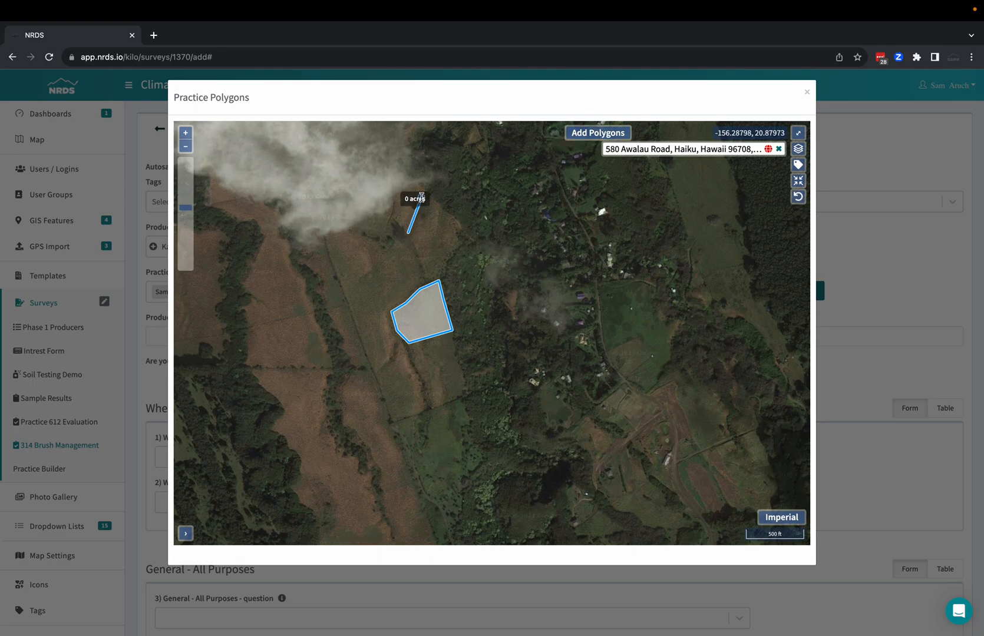
left_click(452, 222)
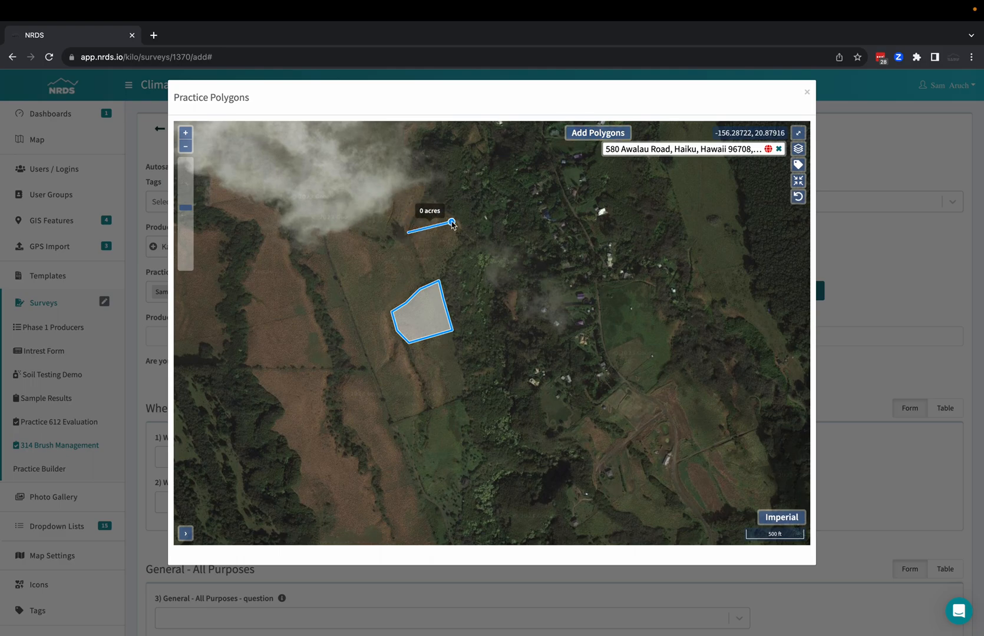
left_click(449, 261)
left_click(412, 268)
double_click(386, 254)
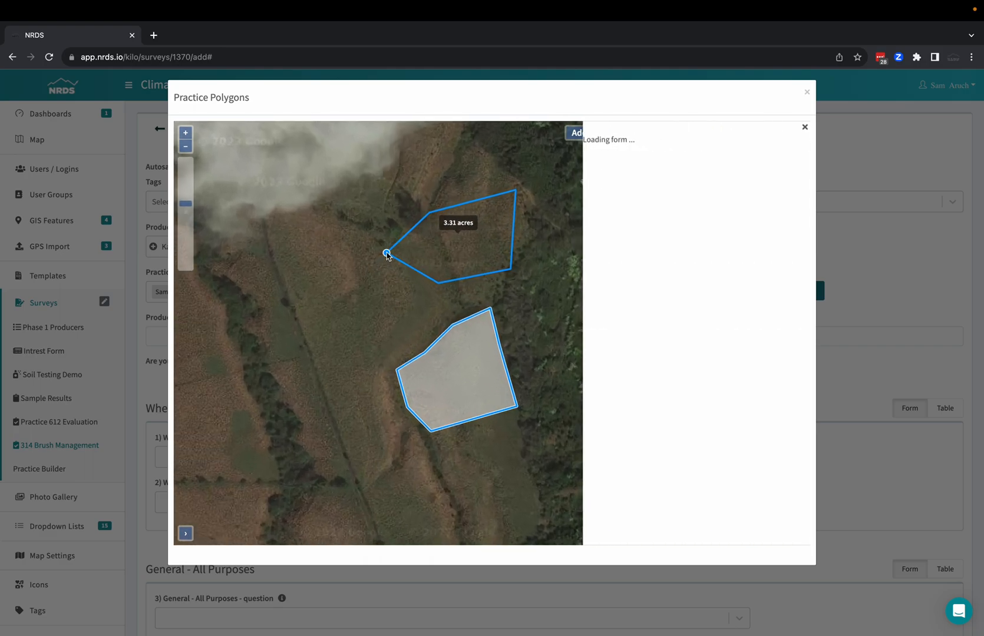
Name the new polygon as the owner's field 2, with status Active and today as its GPS date.
left_click(687, 175)
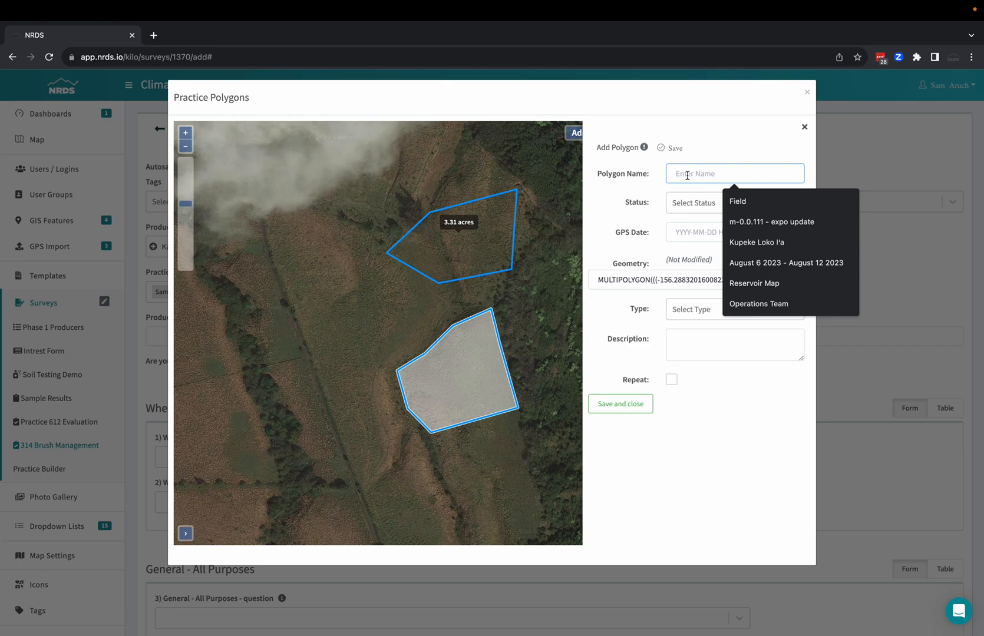
type("Sam")
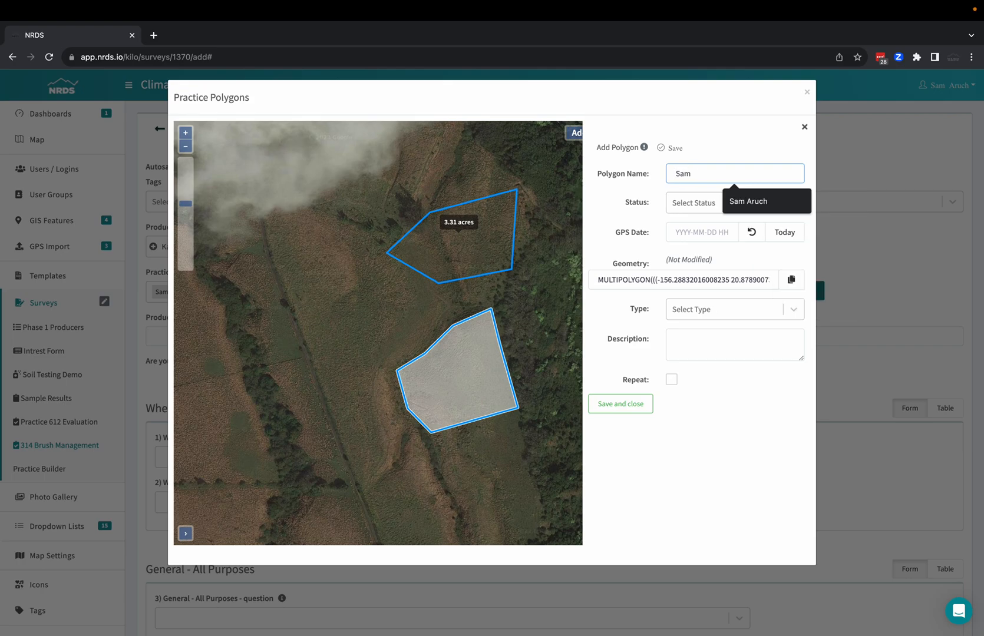
type("'s field 2")
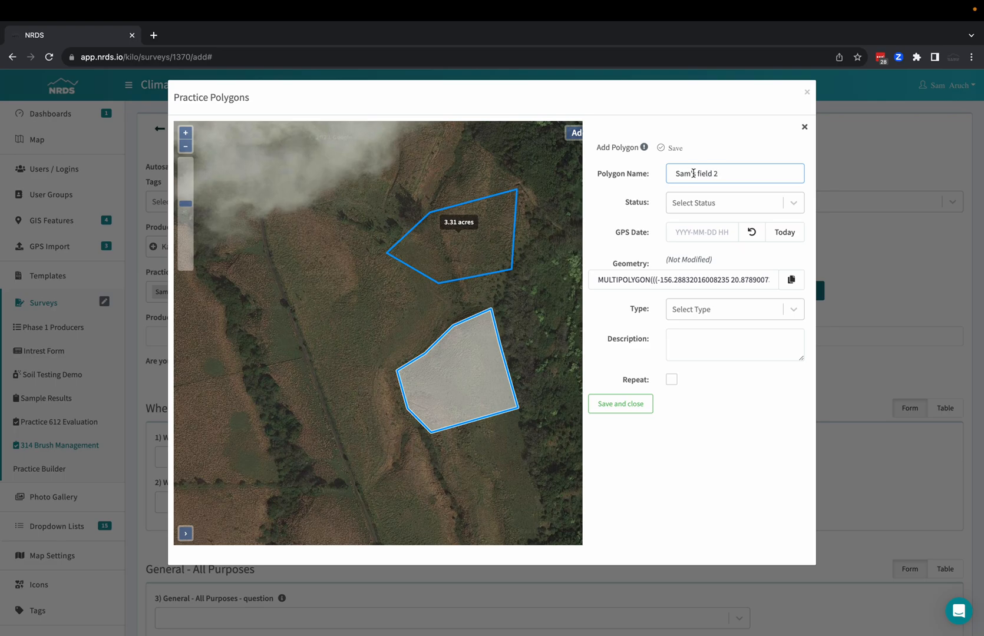
left_click(769, 203)
left_click(710, 230)
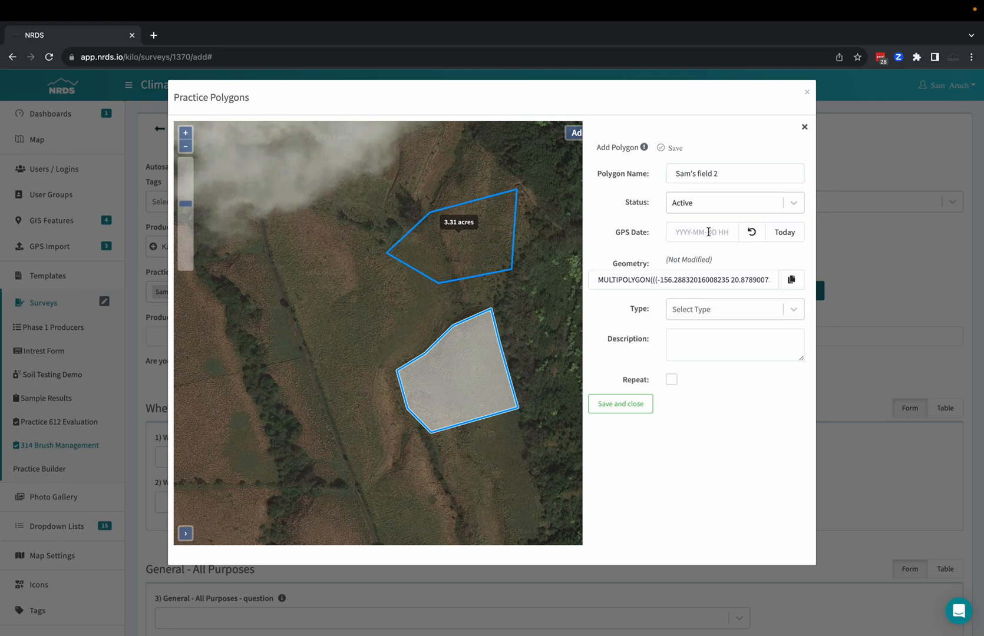
left_click(786, 233)
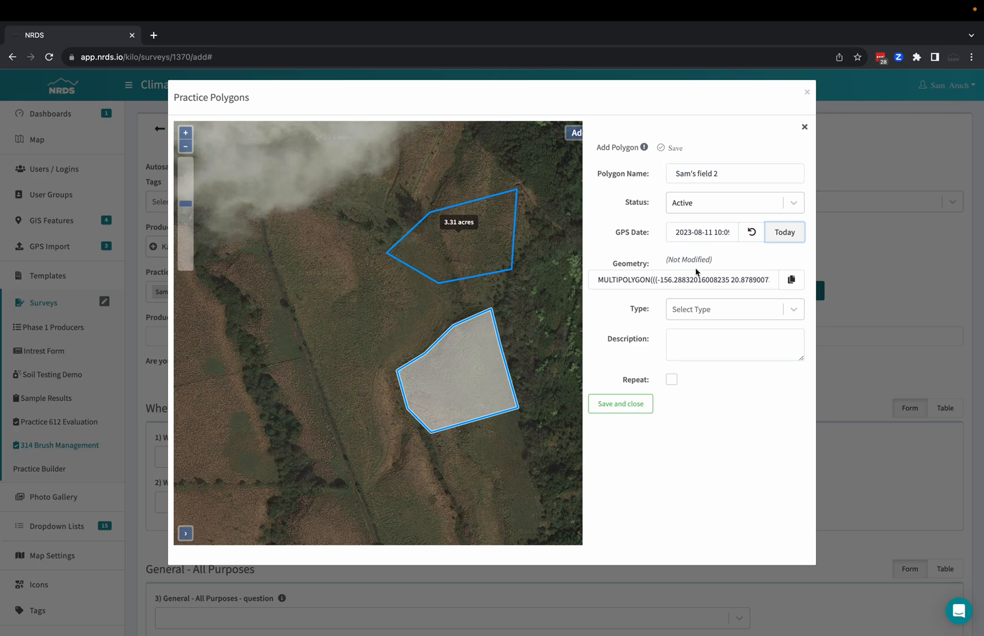
Choose a type for the new polygon, save it and close the practice polygon map.
left_click(794, 312)
left_click(682, 362)
left_click(599, 408)
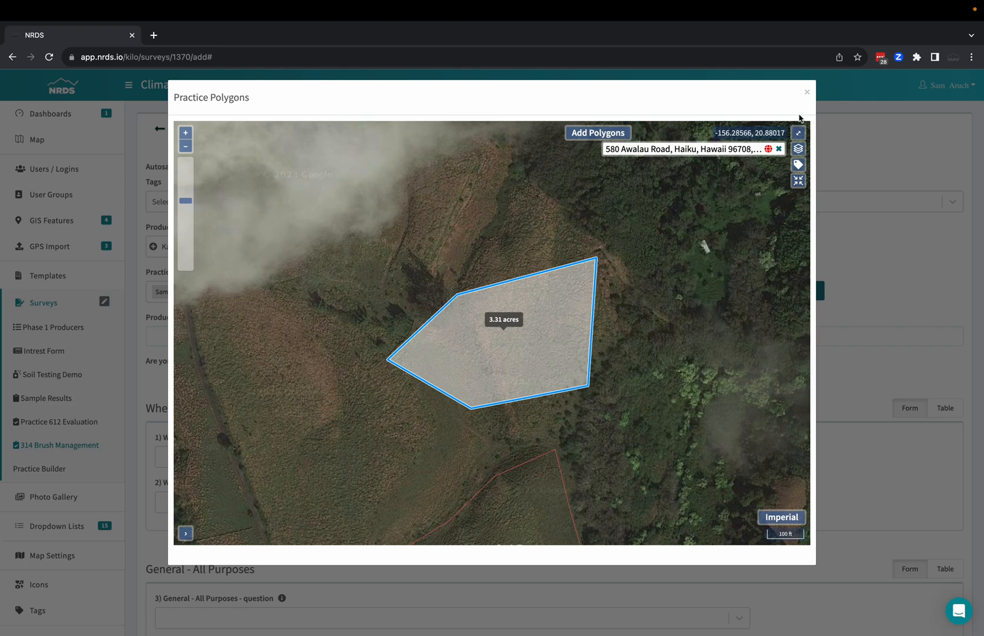
left_click(808, 93)
left_click(807, 93)
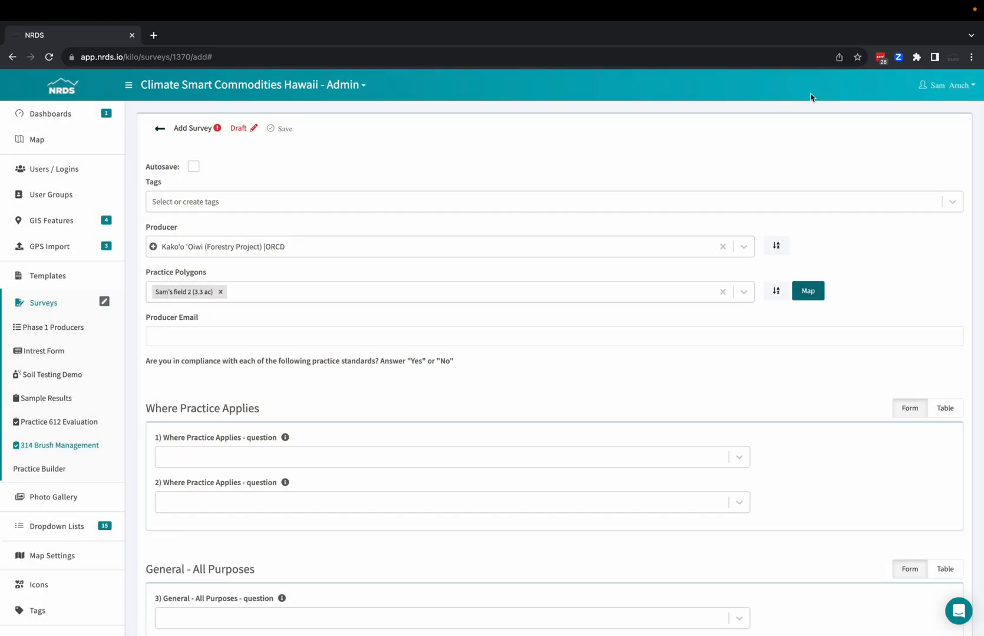
Clear the current practice polygon and pick the 3.86 ac farm and the 3.3 ac field 2 from the list instead.
left_click(220, 292)
left_click(238, 294)
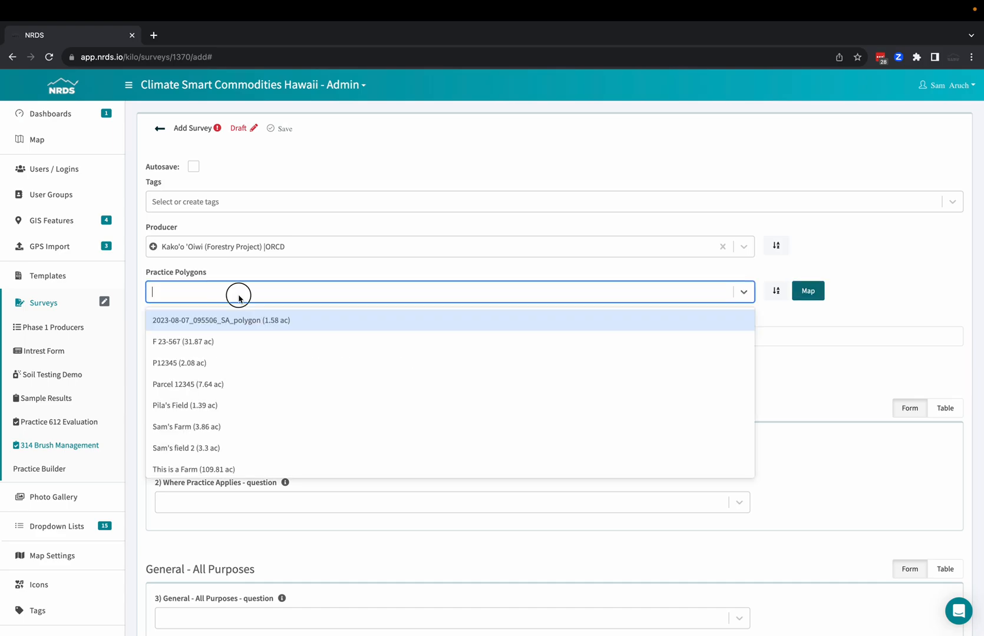
left_click(199, 425)
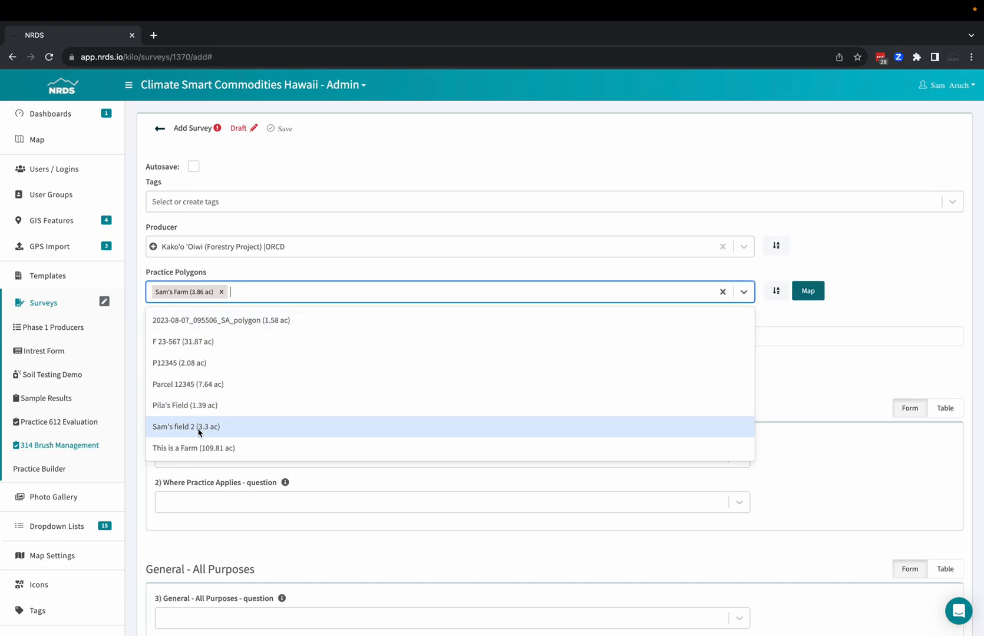
left_click(199, 425)
left_click(284, 306)
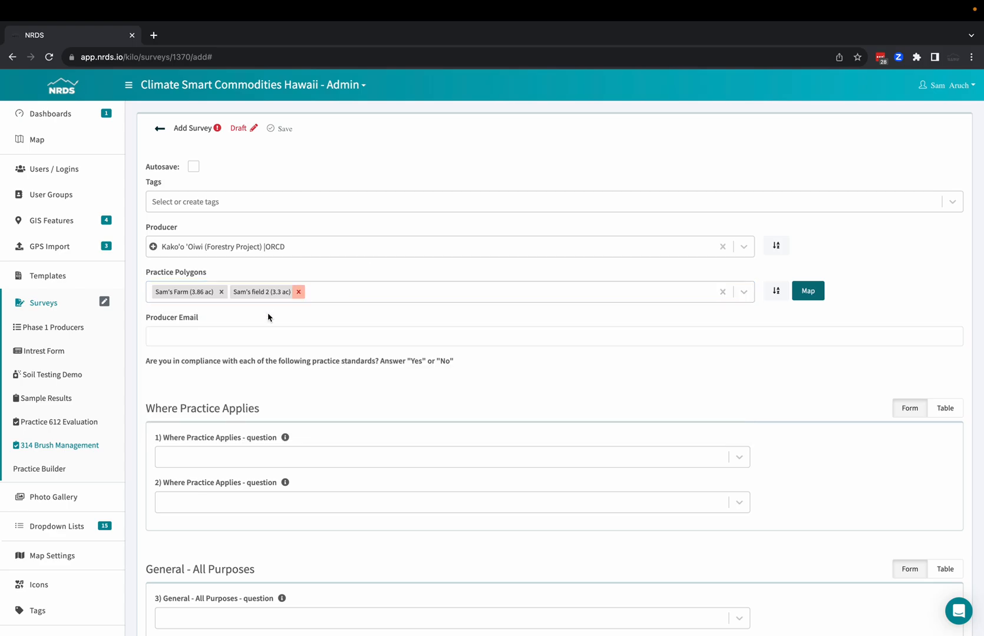
Fill in the producer's e-mail address.
left_click(255, 339)
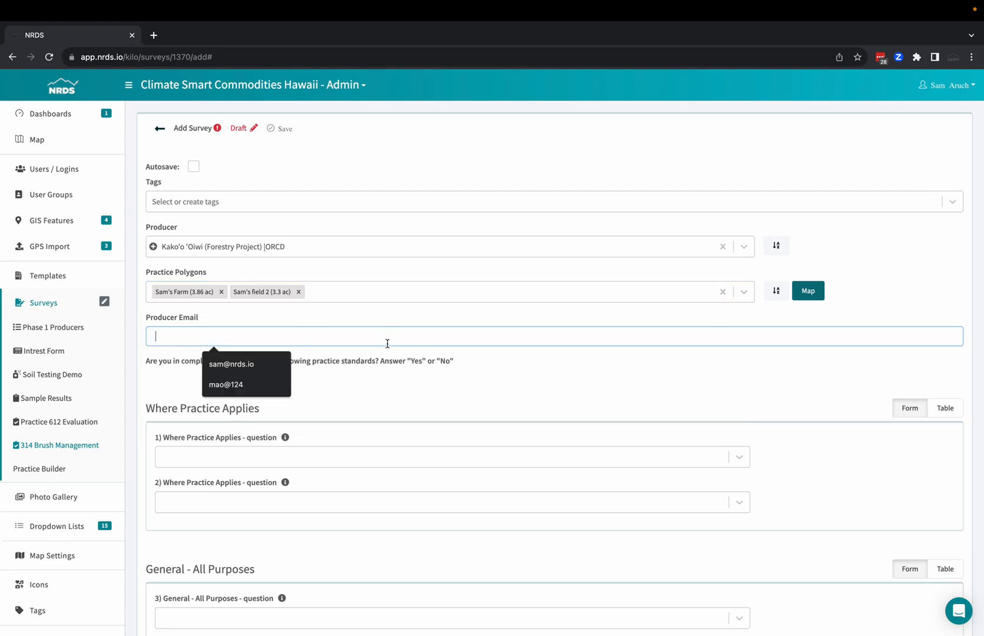
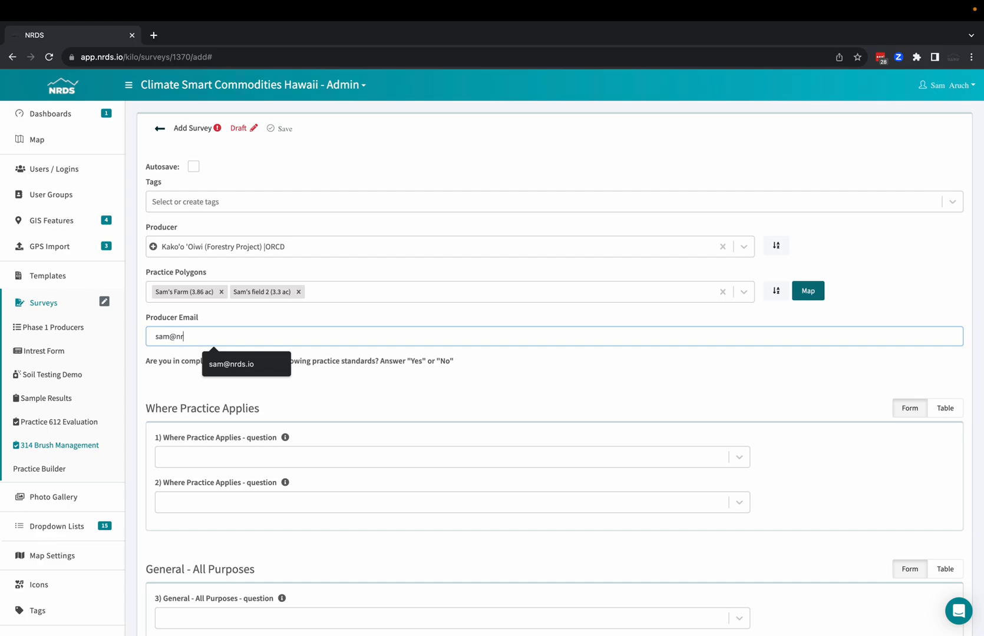
left_click(656, 384)
Show the guidance text for Where Practice Applies question 1 and answer the question Yes.
scroll(508, 390, "down", 3)
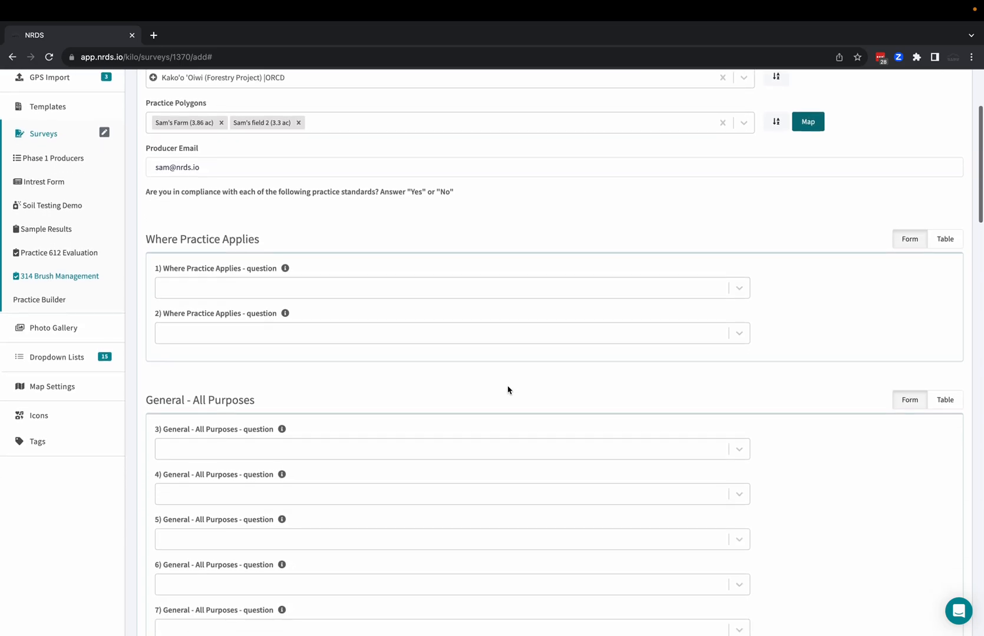
scroll(507, 389, "down", 2)
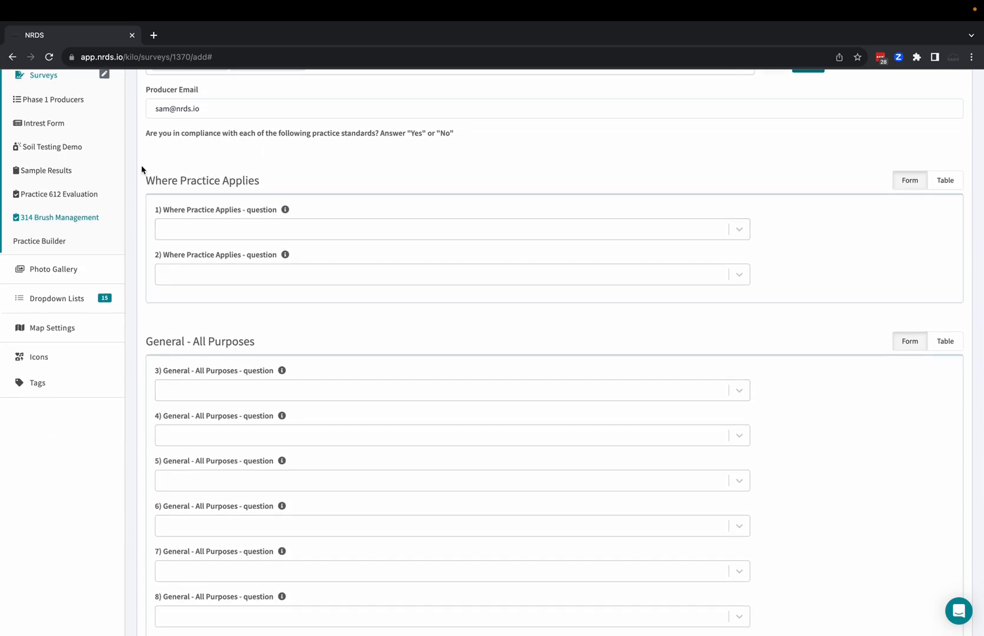
left_click(286, 211)
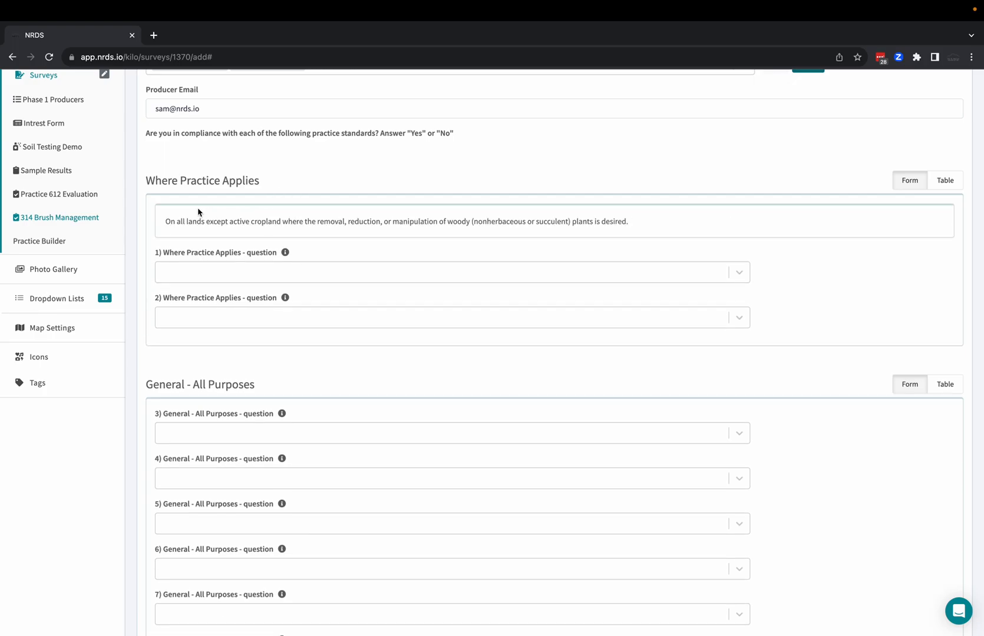
left_click(260, 273)
left_click(230, 300)
Try to save the survey with only question 1 answered, and dismiss the required-field notices.
scroll(241, 259, "up", 5)
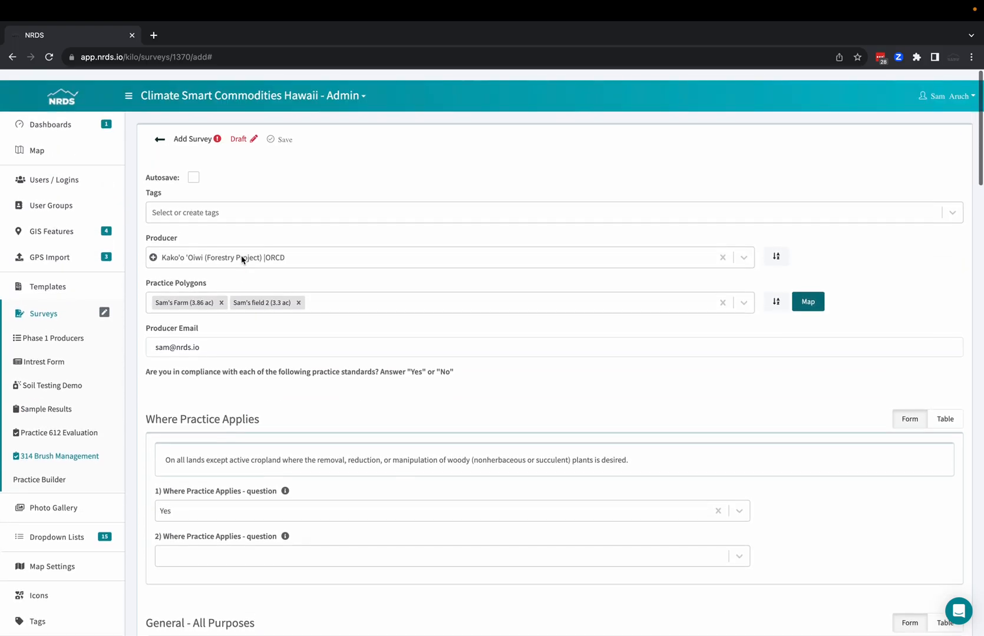
left_click(282, 129)
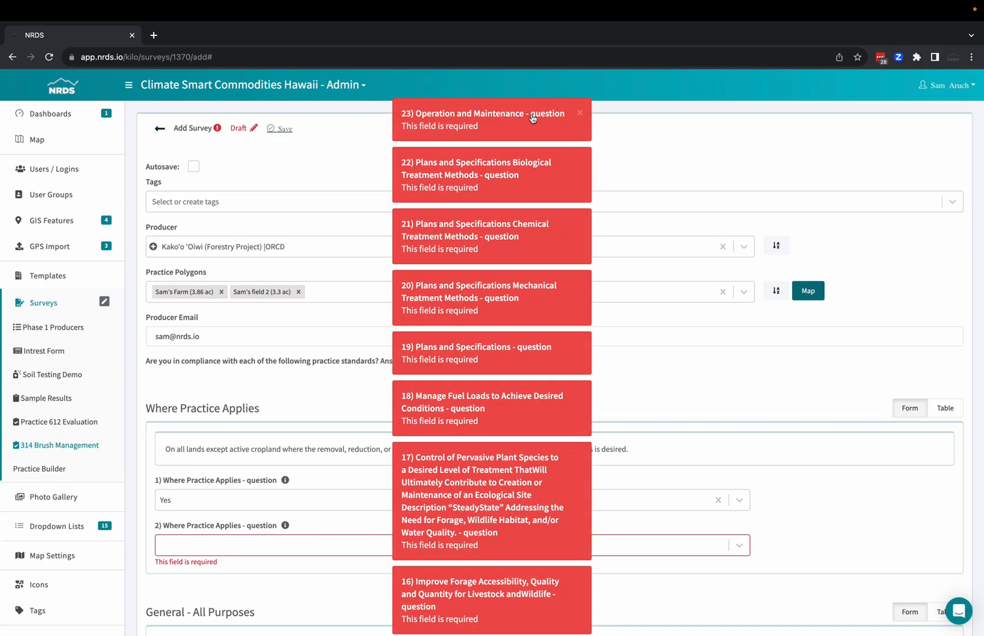
left_click(579, 112)
left_click(581, 113)
left_click(582, 113)
left_click(584, 113)
left_click(582, 112)
left_click(582, 110)
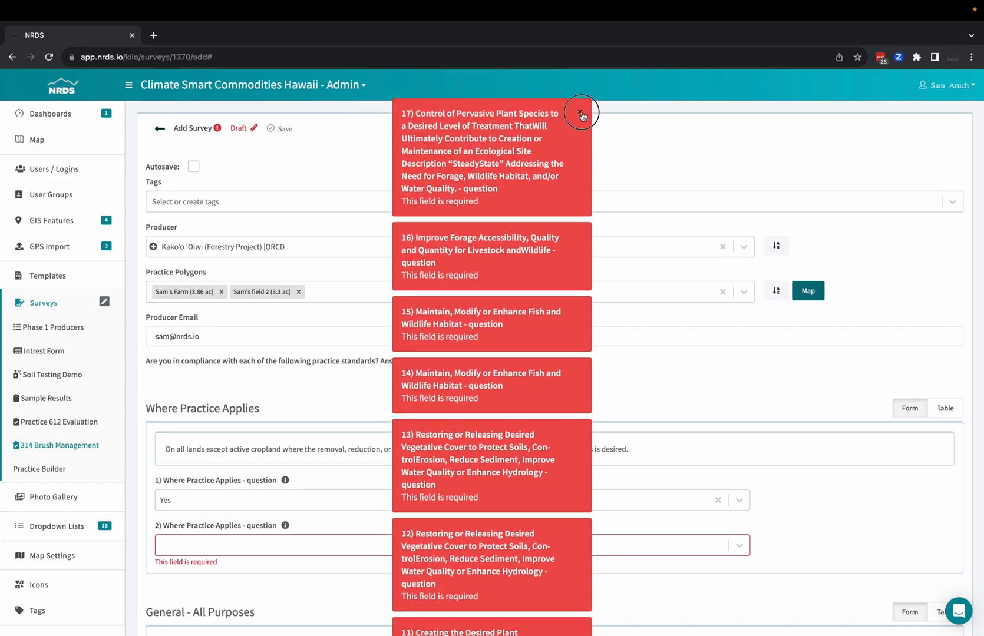
Answer Yes to Where Practice Applies question 2 and General - All Purposes question 3.
scroll(538, 193, "down", 6)
left_click(357, 212)
left_click(335, 231)
left_click(283, 323)
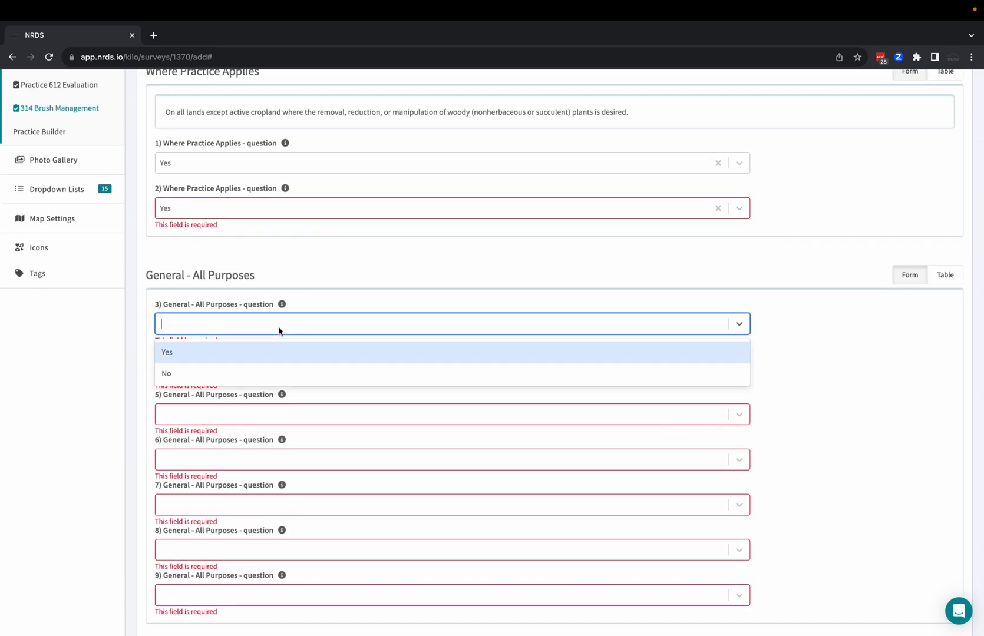
left_click(253, 361)
Answer No to General - All Purposes question 4 and enter "not done" as its comment.
scroll(272, 235, "down", 2)
left_click(273, 257)
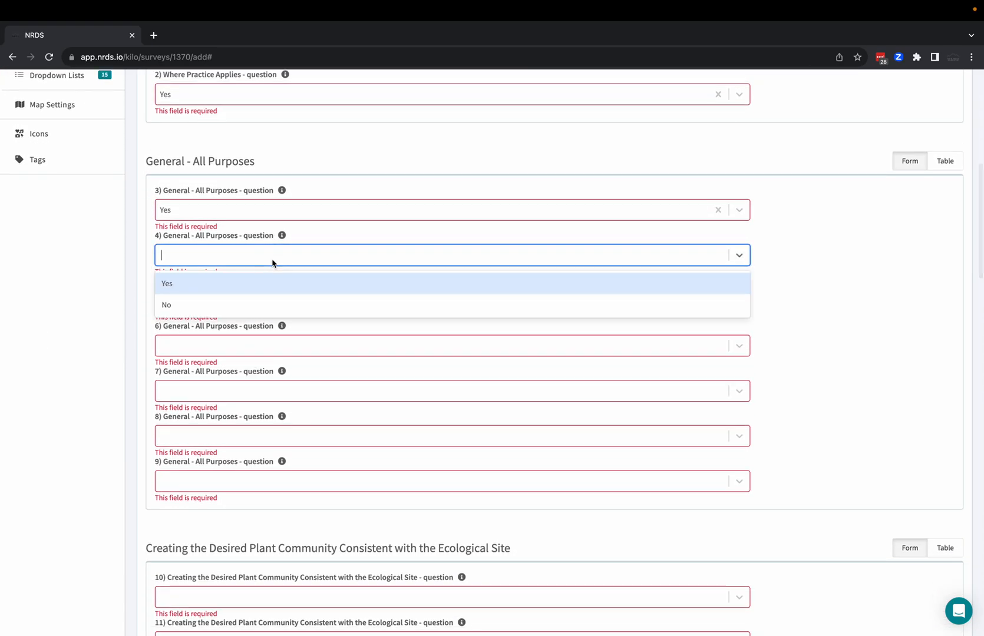
left_click(235, 307)
left_click(232, 310)
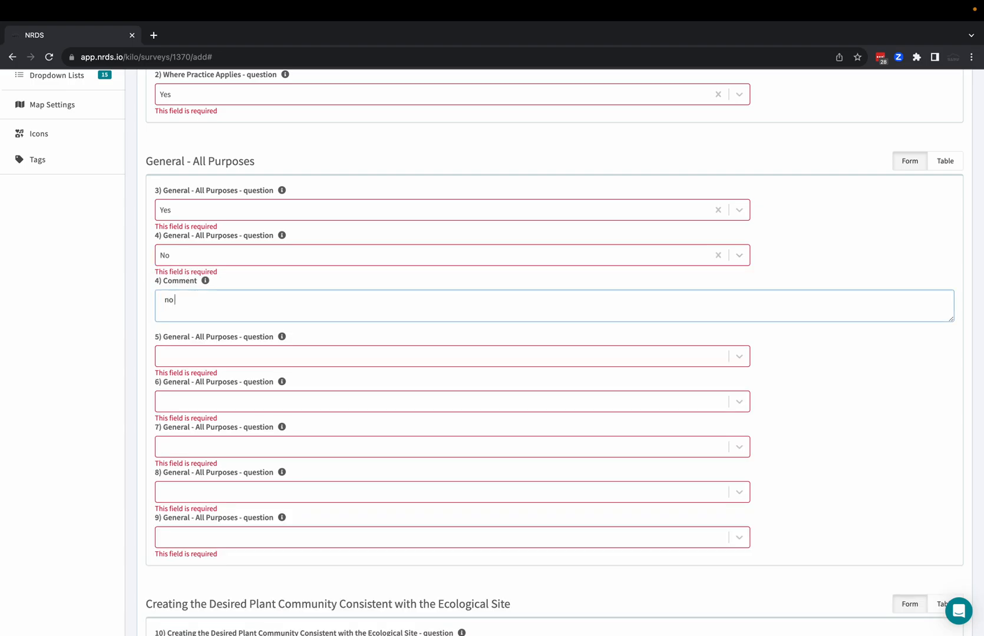
Answer Yes to the remaining General - All Purposes questions, 5 through 9.
left_click(238, 357)
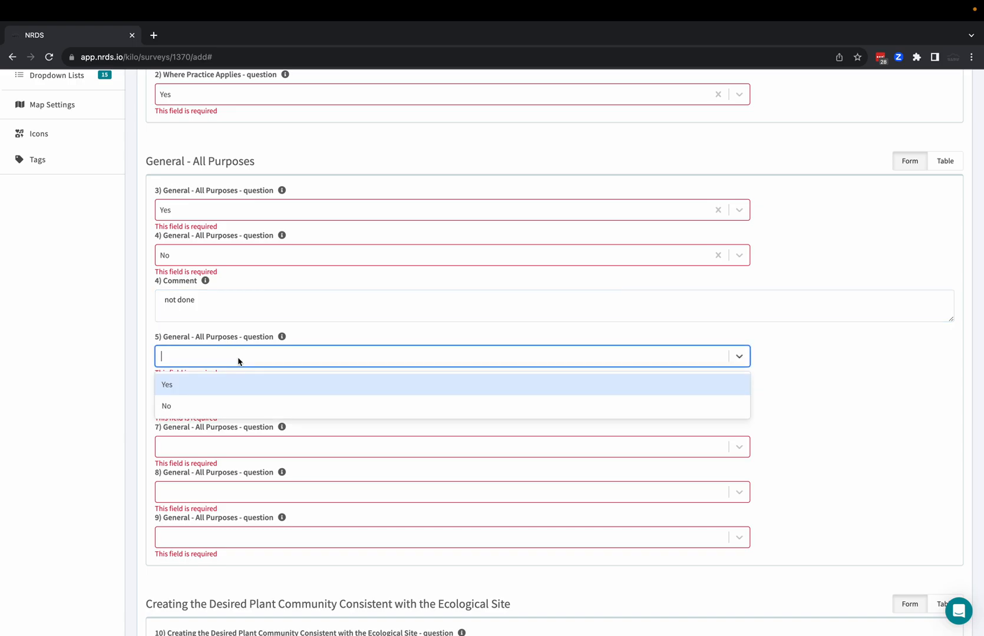
left_click(216, 381)
scroll(216, 384, "down", 4)
left_click(234, 170)
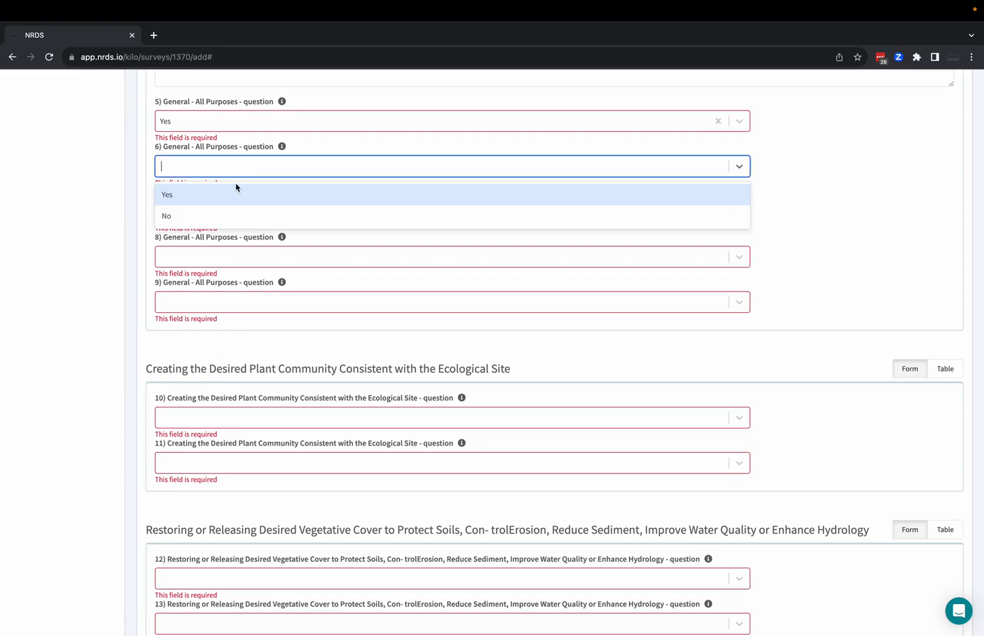
left_click(226, 196)
left_click(221, 211)
left_click(219, 239)
left_click(215, 258)
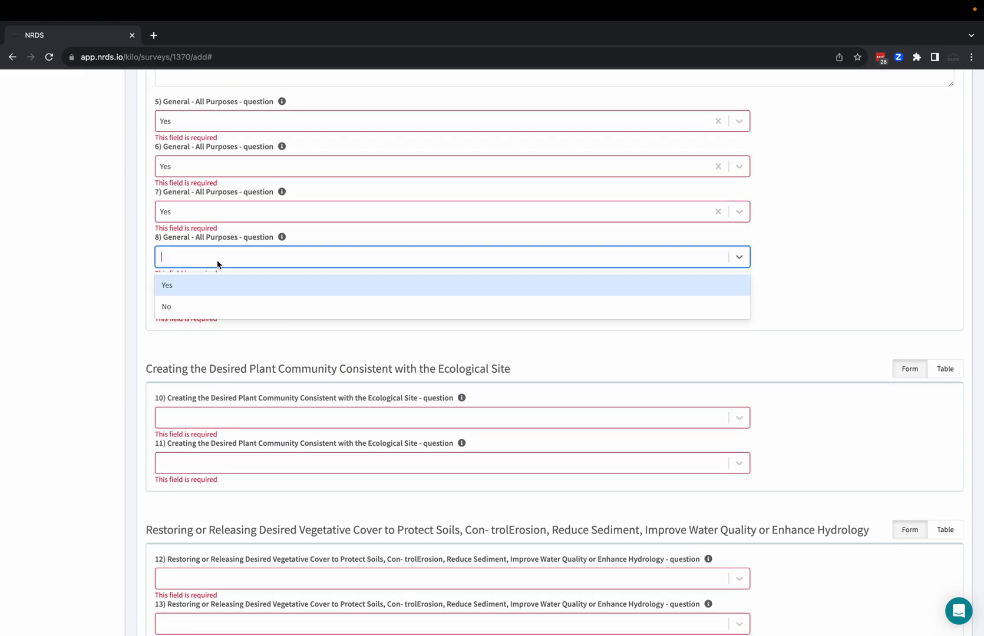
left_click(215, 285)
scroll(215, 285, "down", 2)
left_click(238, 170)
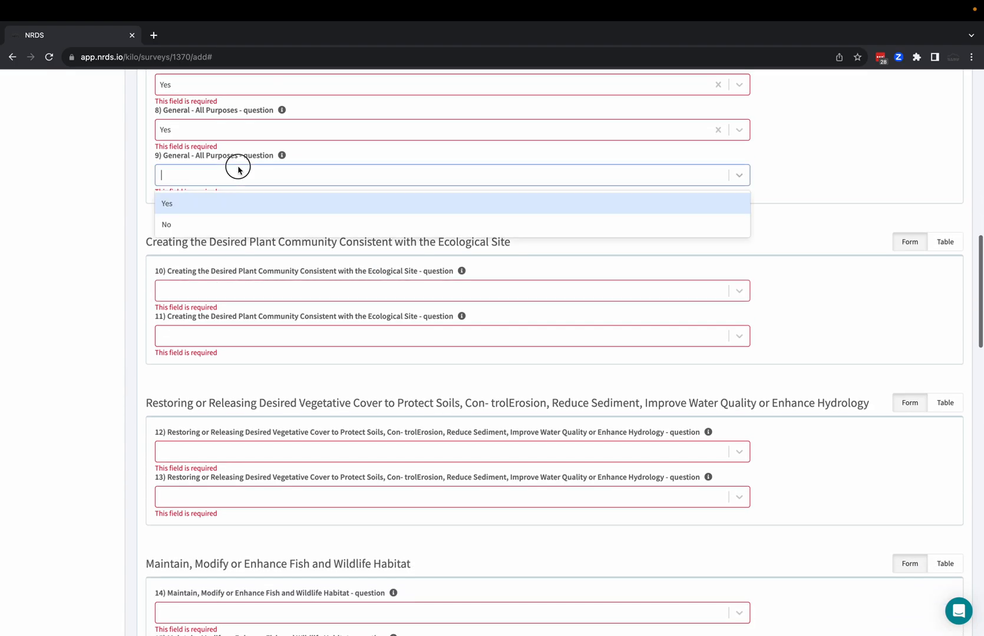
left_click(219, 208)
Answer Yes to plant community questions 10 and 11 and to vegetative cover questions 12 and 13.
left_click(214, 296)
left_click(214, 314)
scroll(214, 314, "down", 3)
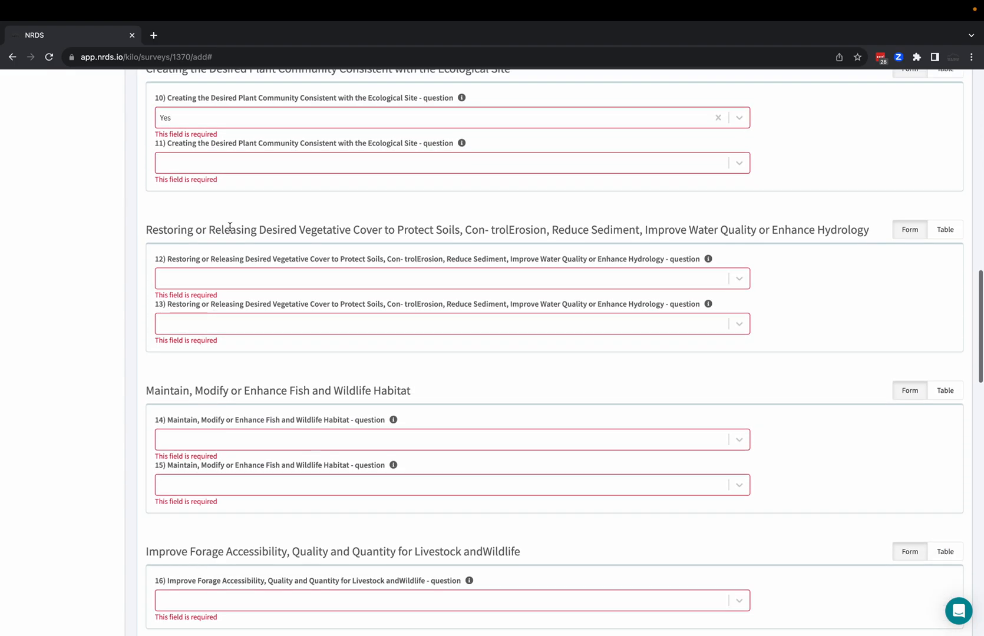
left_click(263, 165)
left_click(256, 217)
left_click(248, 274)
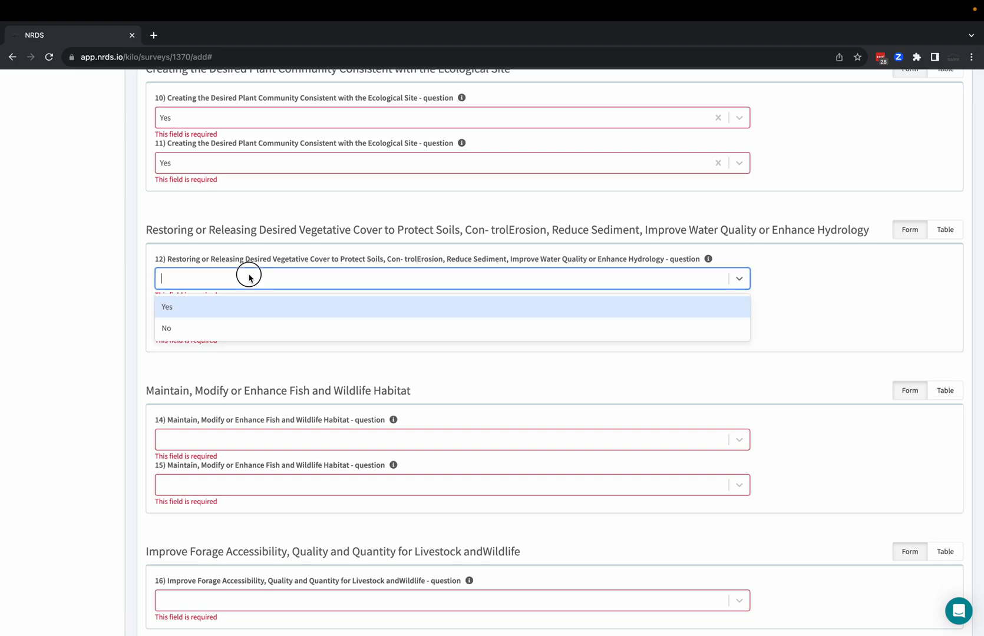
left_click(248, 312)
scroll(248, 312, "down", 2)
left_click(277, 186)
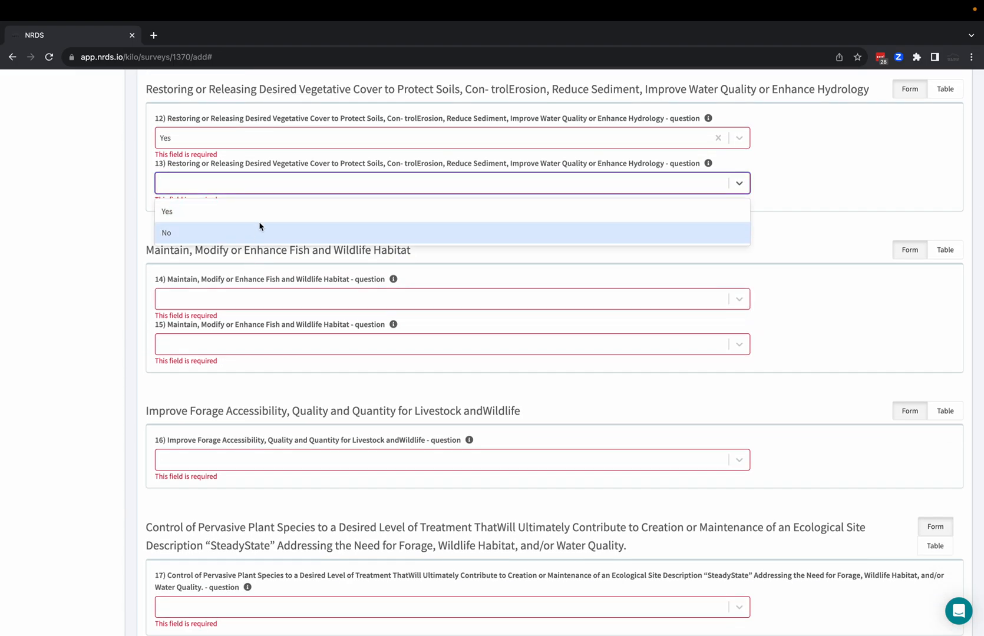
left_click(265, 210)
Answer Yes to fish and wildlife habitat questions 14 and 15 and to forage accessibility question 16.
left_click(235, 308)
left_click(230, 328)
left_click(231, 342)
left_click(230, 370)
scroll(236, 353, "down", 4)
left_click(268, 242)
left_click(250, 275)
Answer Yes to pervasive plant control question 17, fuel loads question 18 and Plans and Specifications question 19.
scroll(249, 275, "down", 2)
left_click(259, 247)
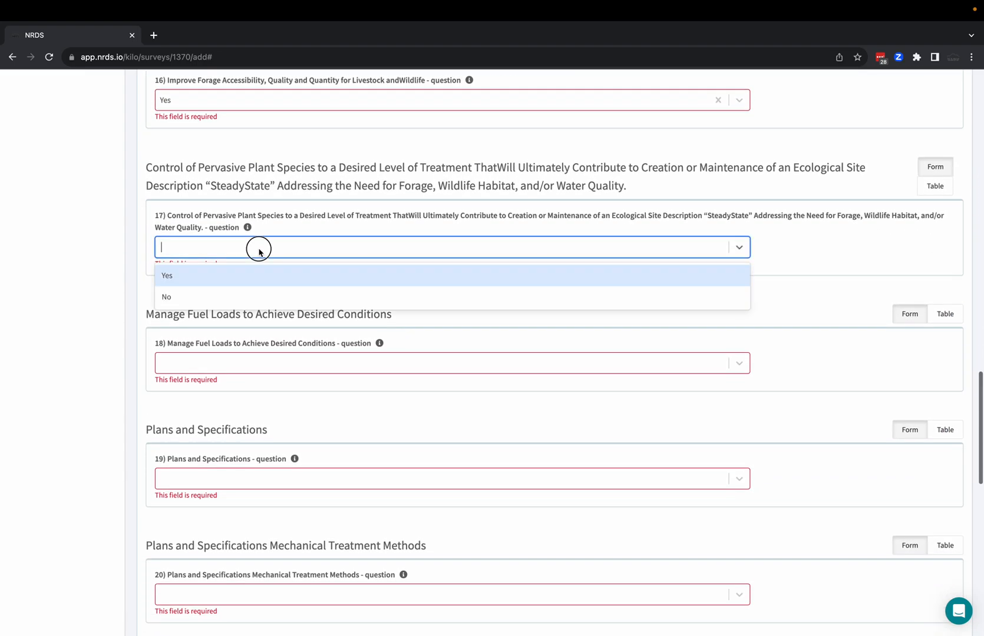
scroll(250, 263, "down", 1)
left_click(264, 228)
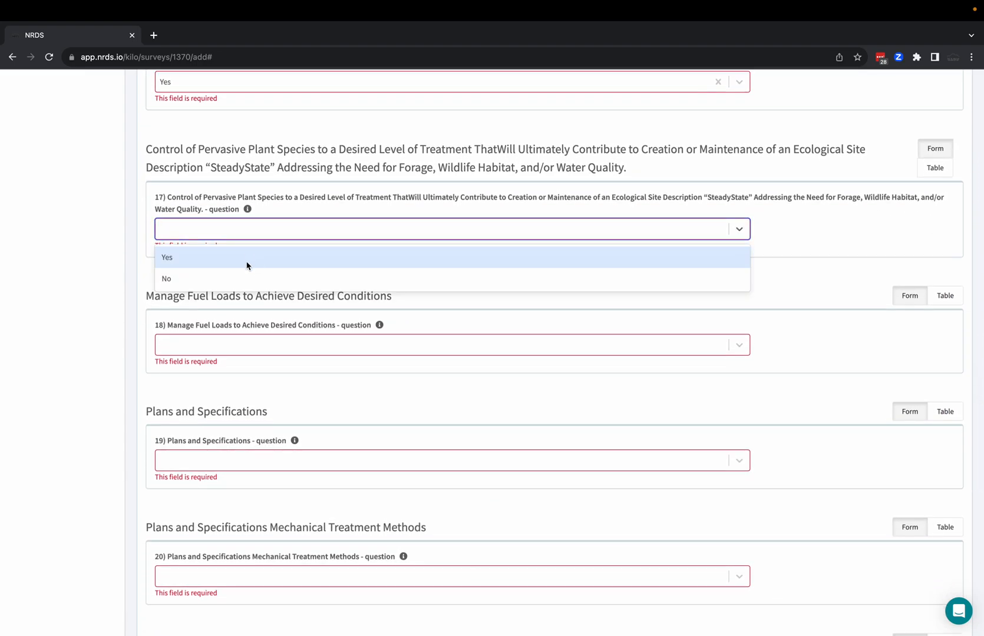
left_click(247, 263)
scroll(247, 265, "down", 3)
left_click(262, 199)
left_click(253, 223)
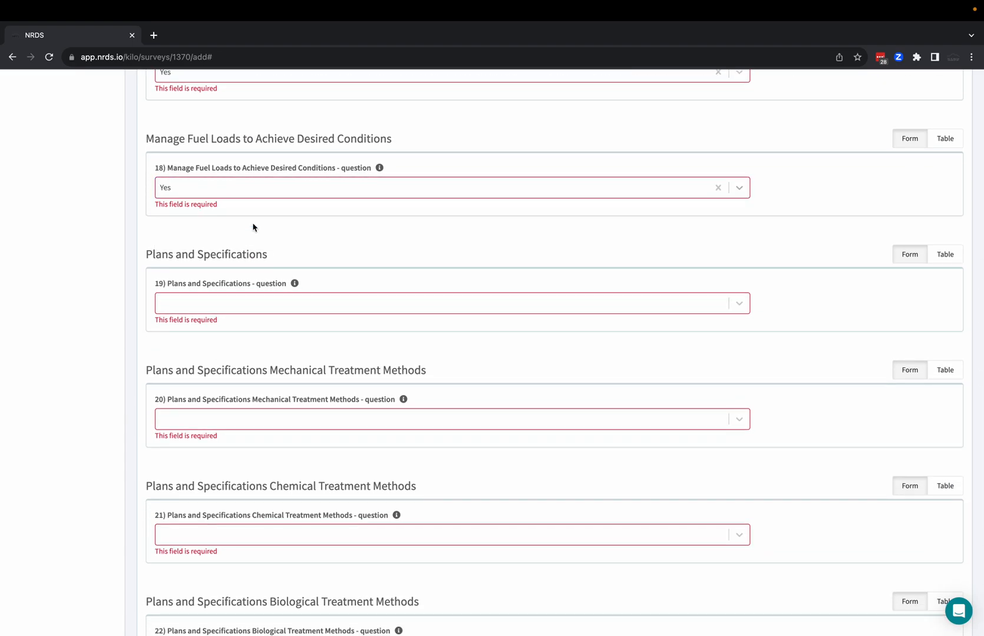
left_click(247, 303)
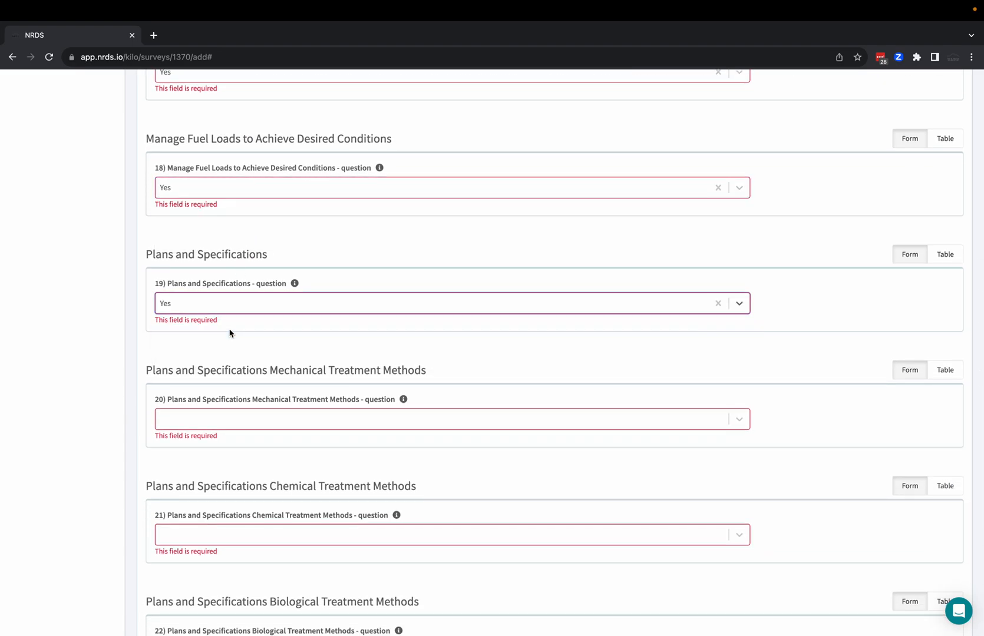
left_click(230, 331)
Answer Yes to the mechanical, chemical and biological treatment method questions, 20 through 22.
scroll(230, 331, "down", 3)
left_click(244, 235)
left_click(223, 262)
scroll(223, 263, "down", 2)
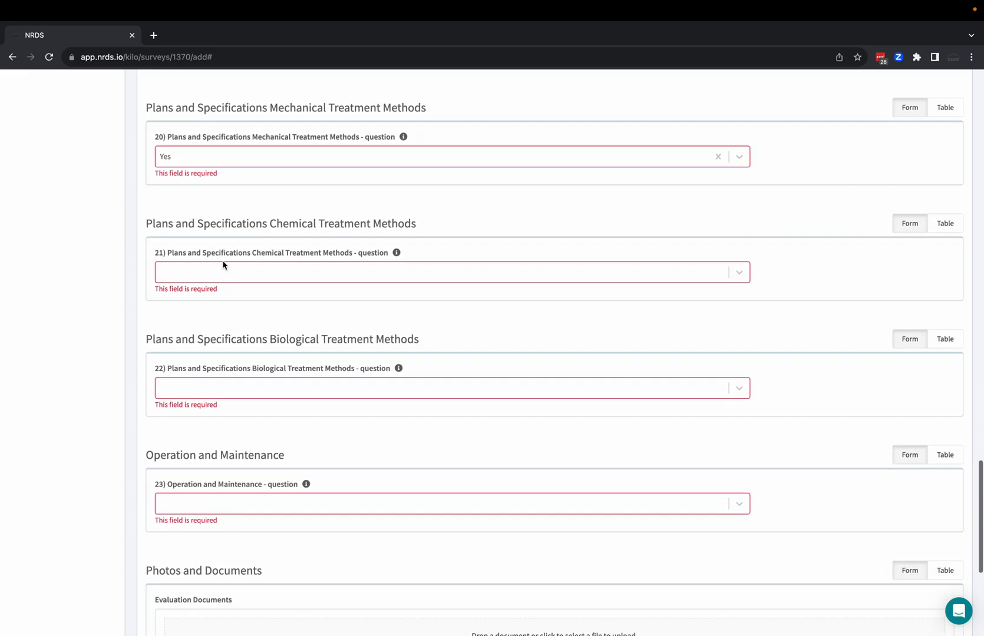
left_click(239, 227)
left_click(239, 252)
left_click(229, 338)
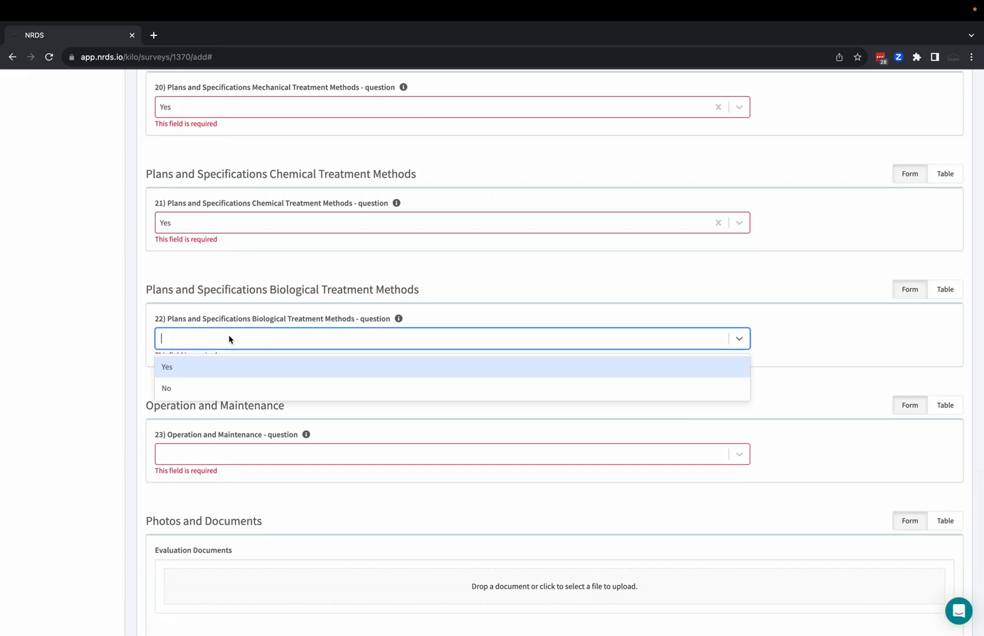
left_click(220, 367)
Answer Yes to Operation and Maintenance question 23 and save the survey.
scroll(218, 366, "down", 2)
left_click(226, 348)
left_click(210, 373)
scroll(209, 380, "down", 3)
left_click(158, 545)
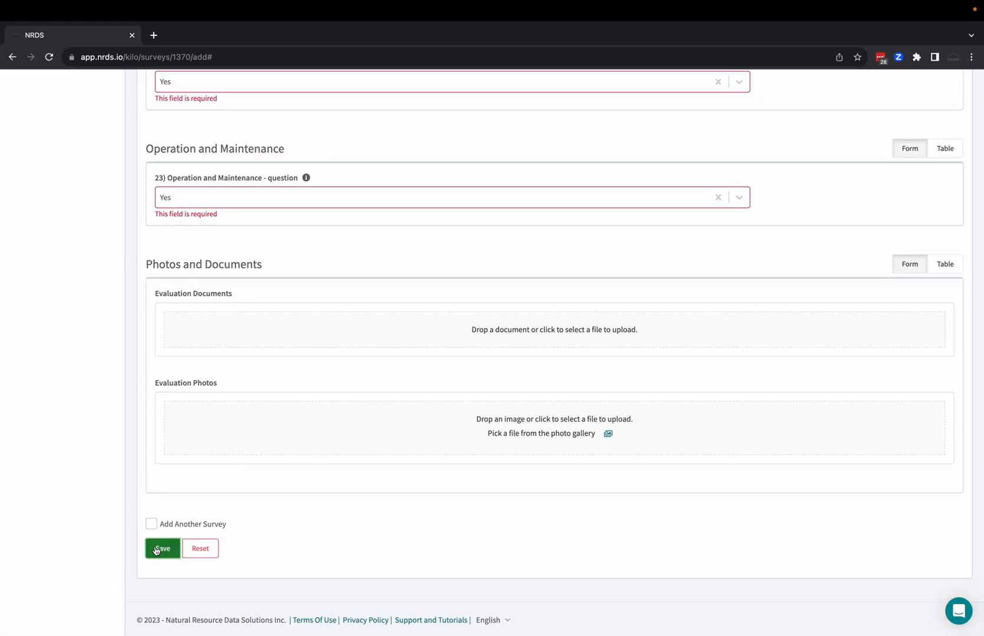
Upload image.png from the Desktop as an evaluation photo and save the survey again.
left_click(238, 345)
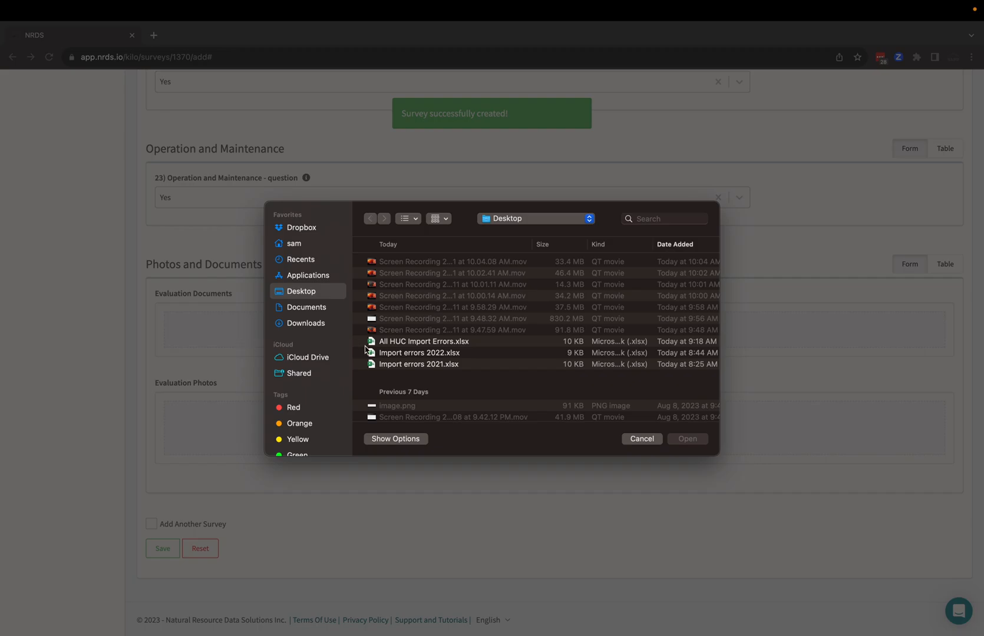
left_click(641, 439)
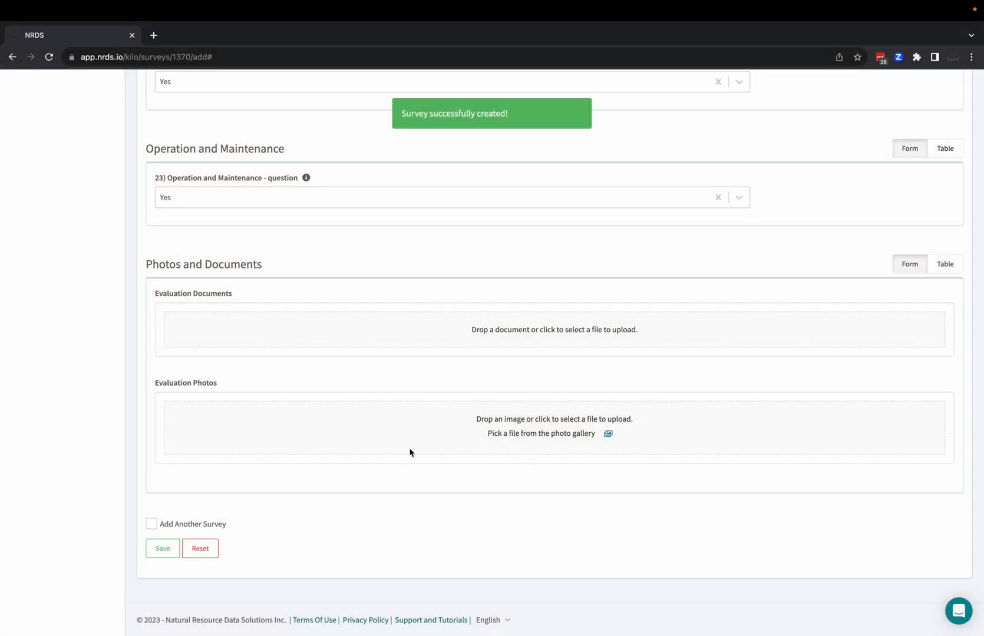
left_click(421, 433)
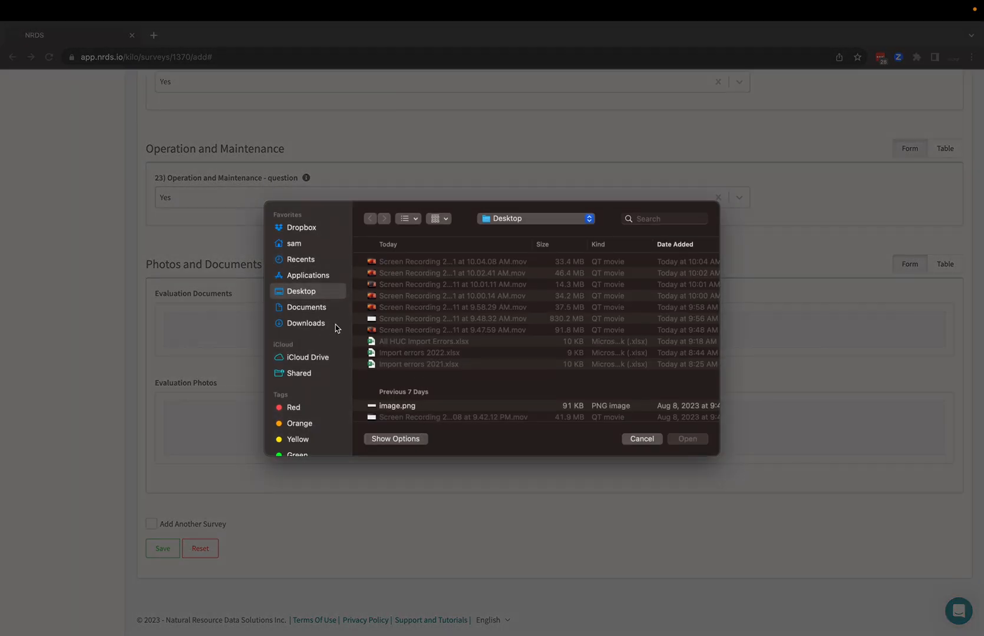
scroll(492, 330, "down", 4)
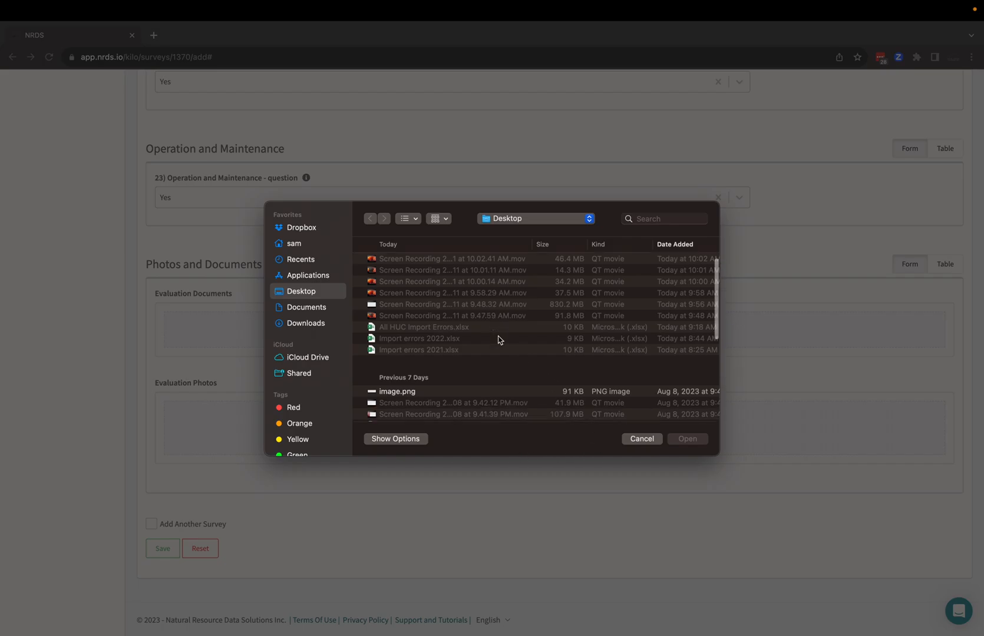
left_click(435, 315)
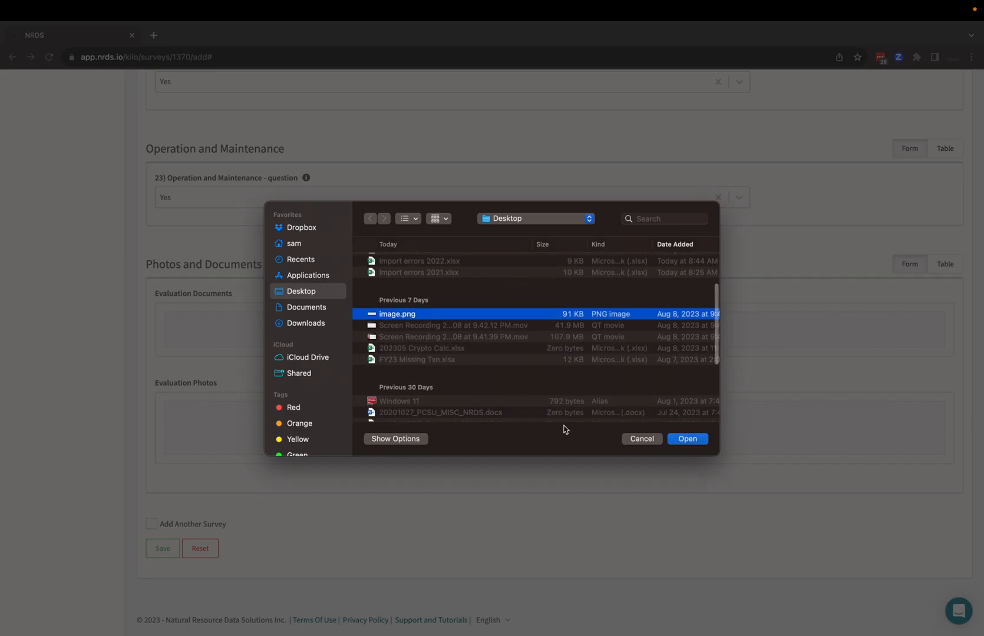
left_click(687, 438)
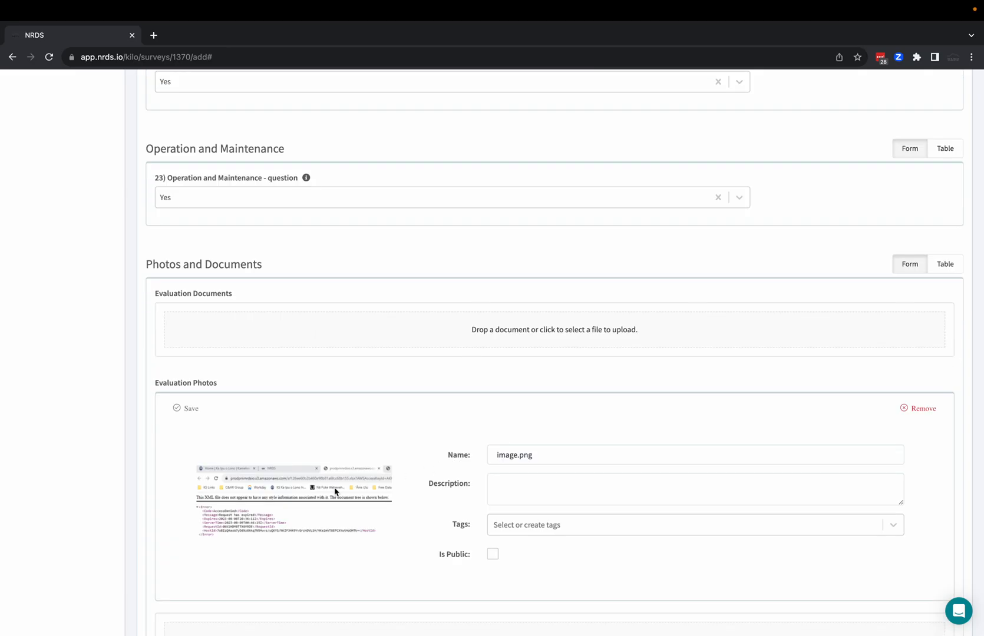
scroll(335, 491, "down", 5)
left_click(165, 551)
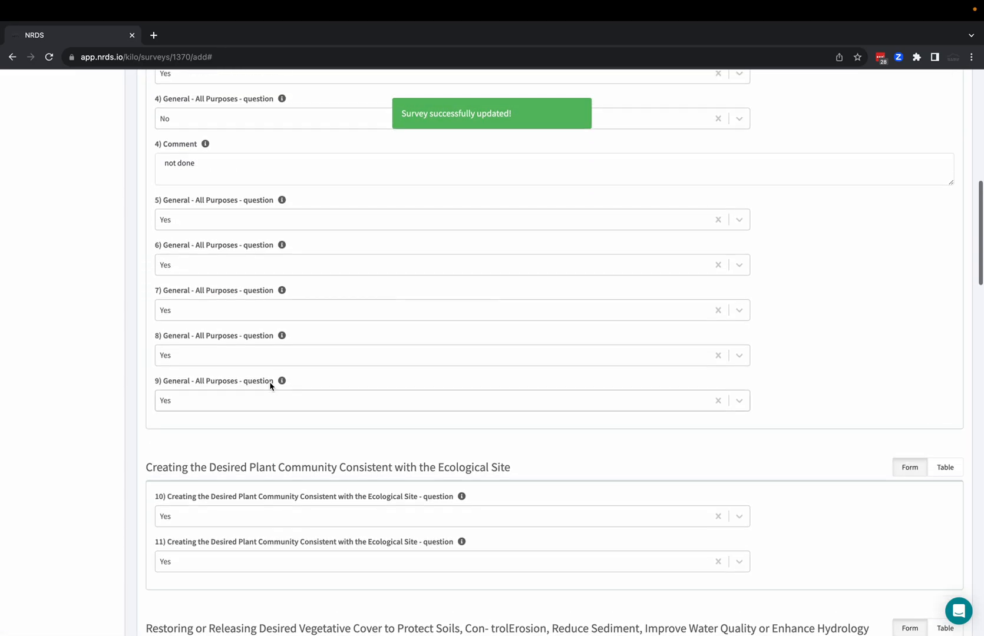
Return to the 314 Brush Management survey list and review the answer and comment columns of the recorded surveys.
left_click(158, 133)
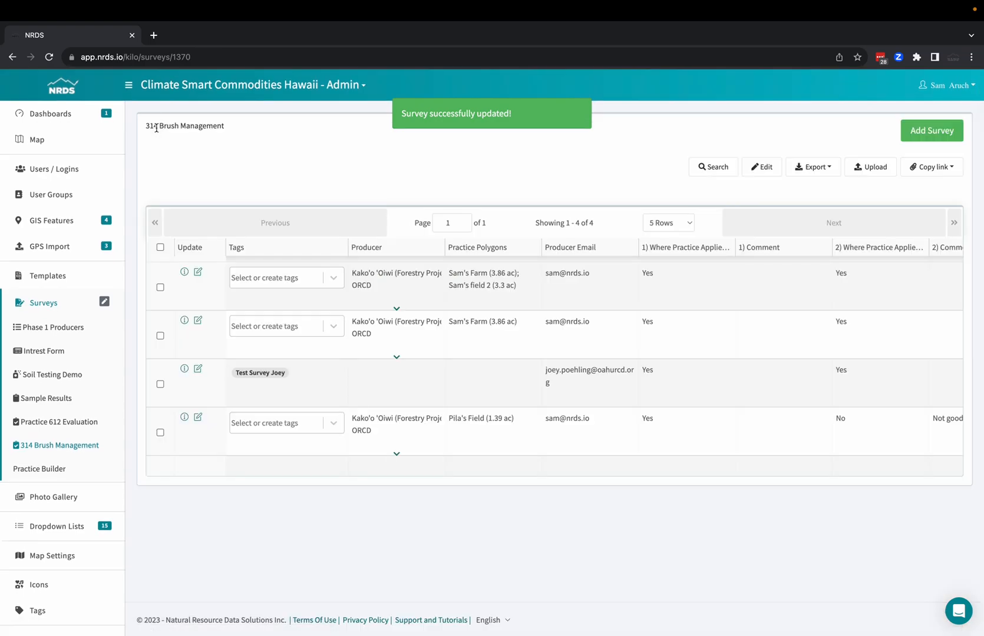
scroll(665, 305, "right", 6)
scroll(665, 305, "right", 5)
scroll(665, 305, "left", 8)
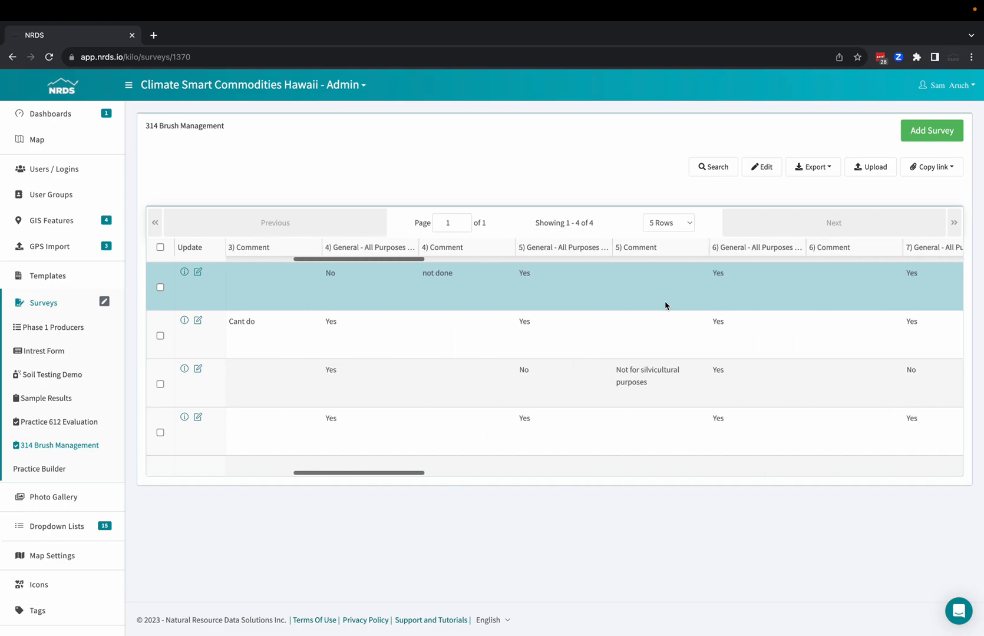
Look at the survey table's inline edit mode and at the export formats offered for the first survey.
left_click(759, 168)
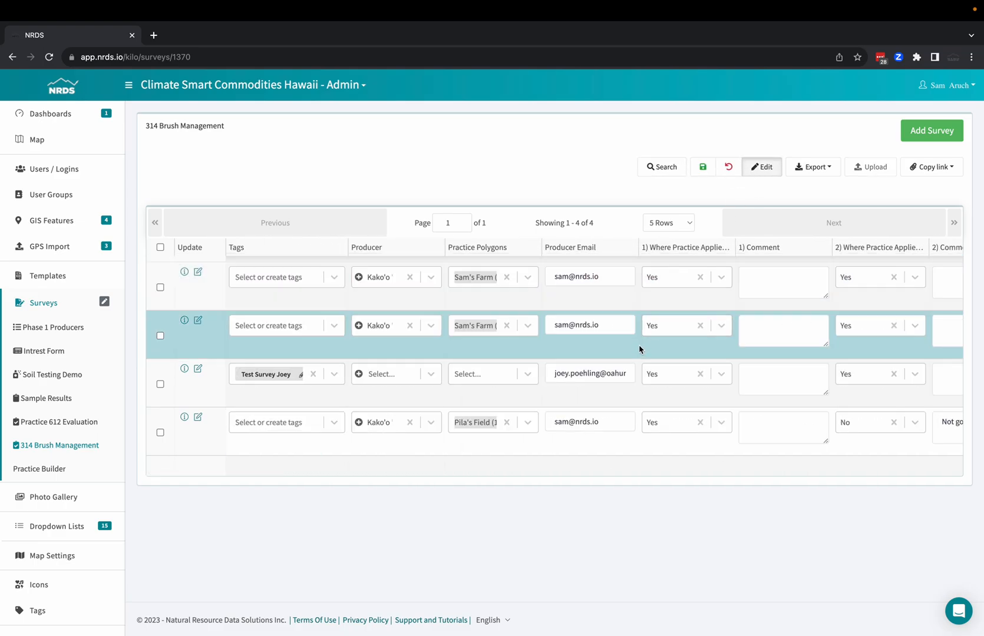
left_click(764, 169)
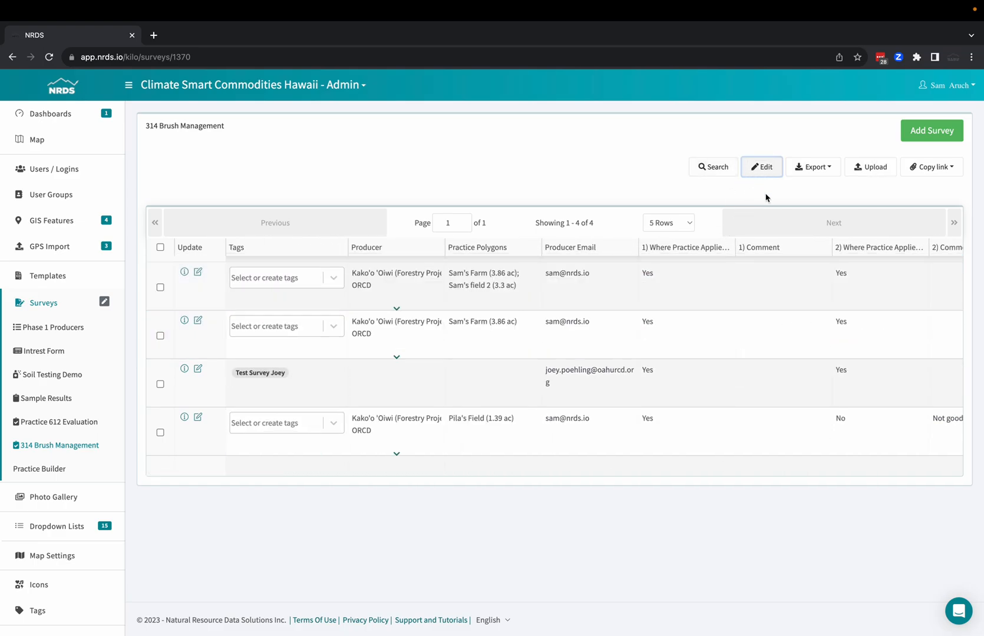
left_click(160, 288)
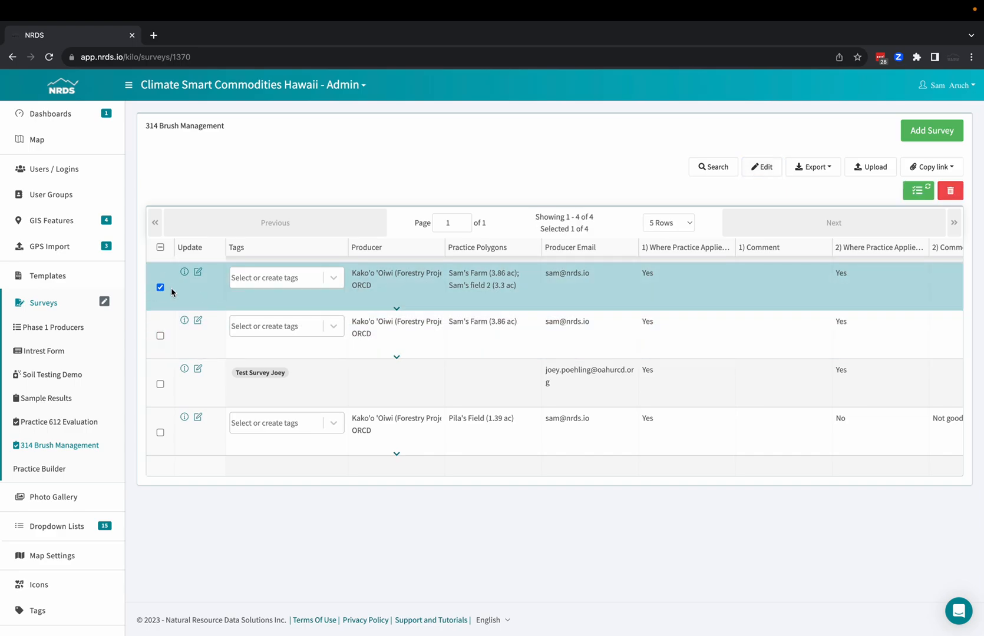
left_click(803, 168)
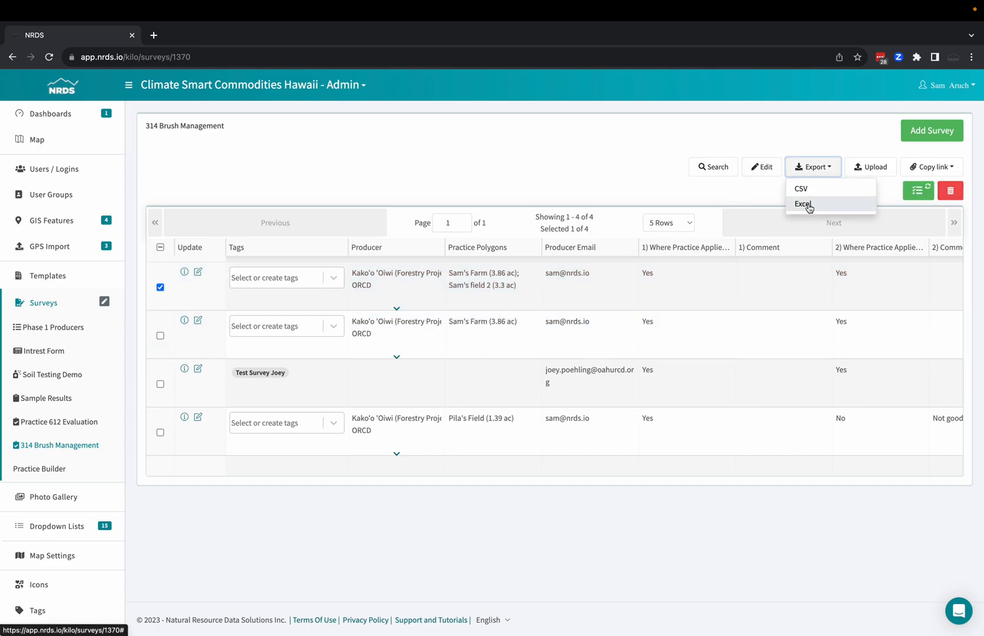
left_click(828, 137)
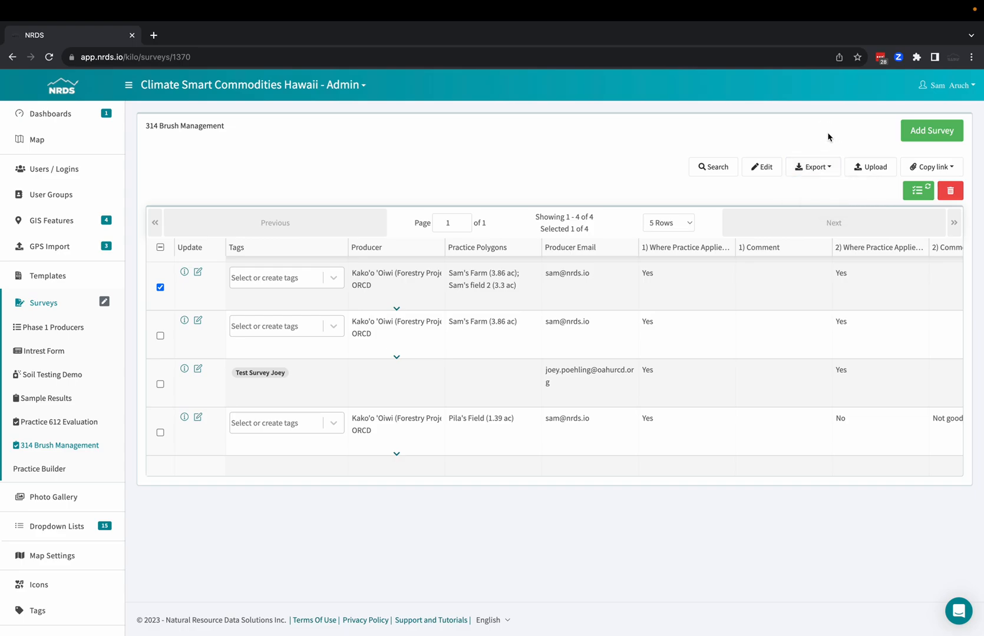
left_click(159, 288)
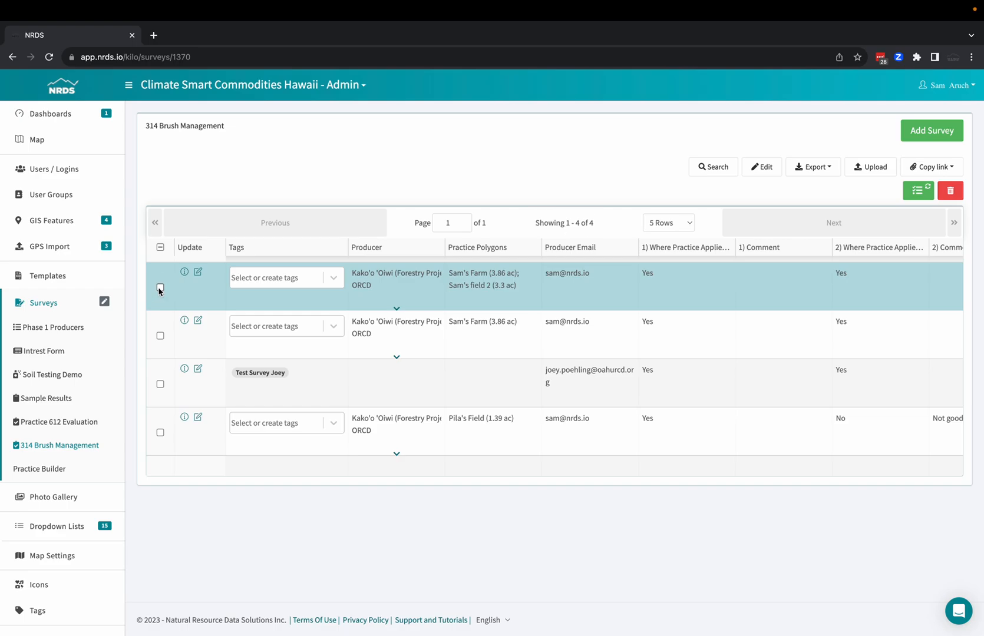
Open the first survey in the list for editing, look over its form, and return to the list.
left_click(198, 272)
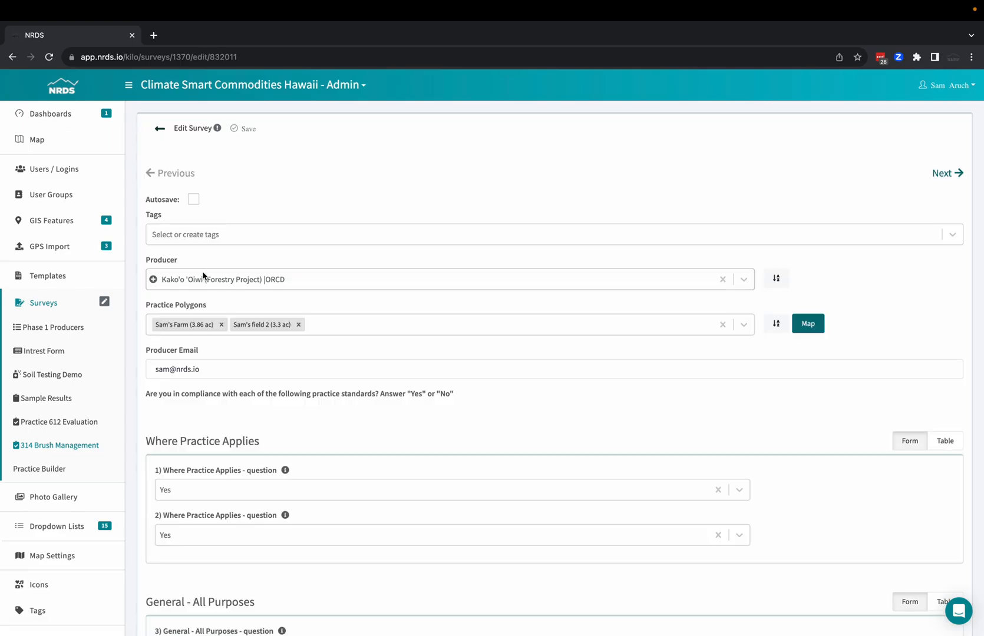
scroll(225, 361, "down", 3)
scroll(225, 362, "up", 5)
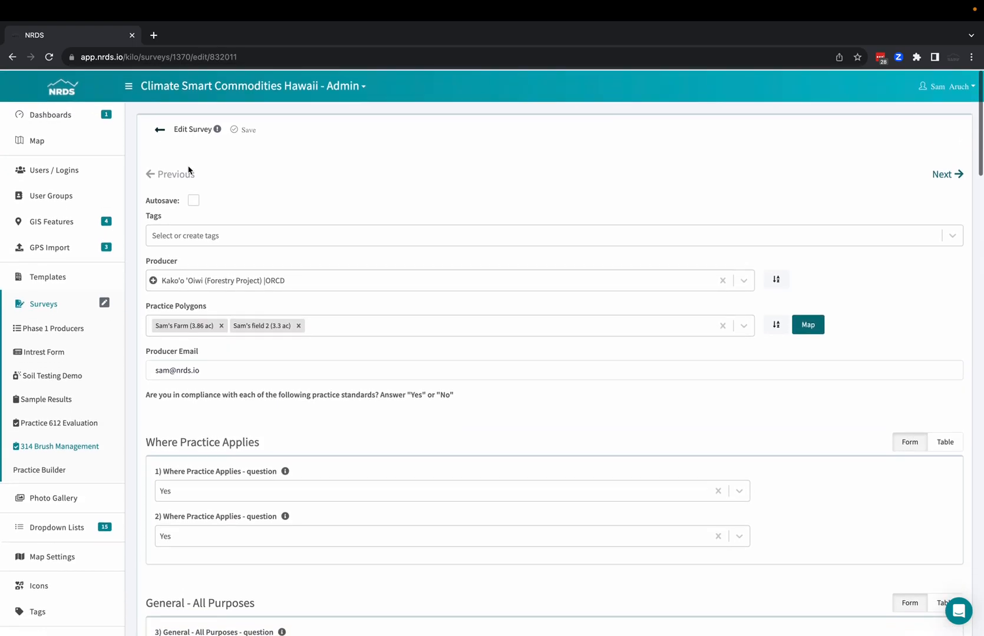
left_click(161, 134)
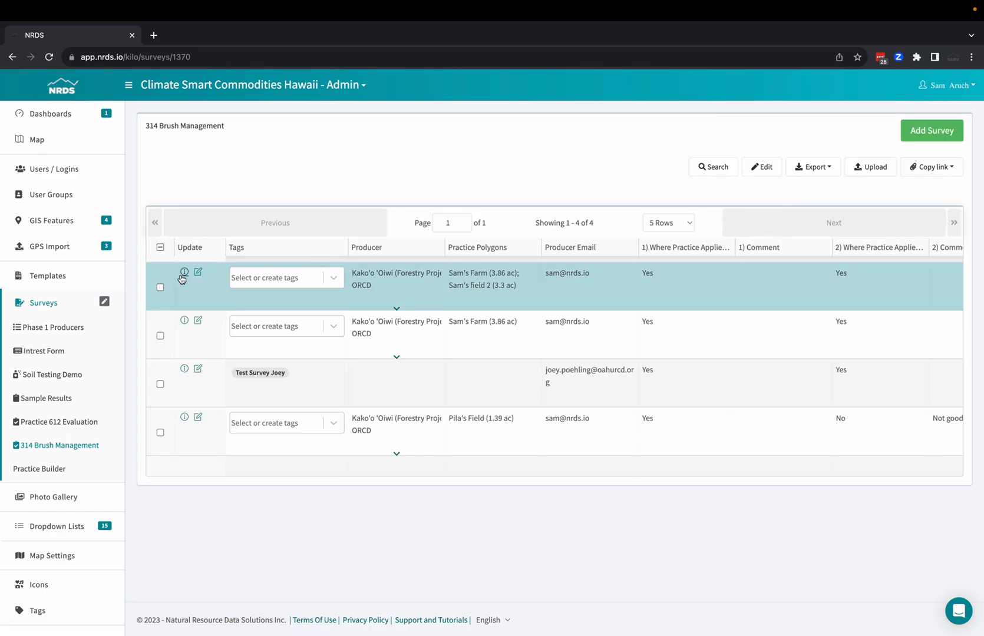
Review the first survey's details down to its photos and map, and check the edit form reachable from there.
left_click(184, 274)
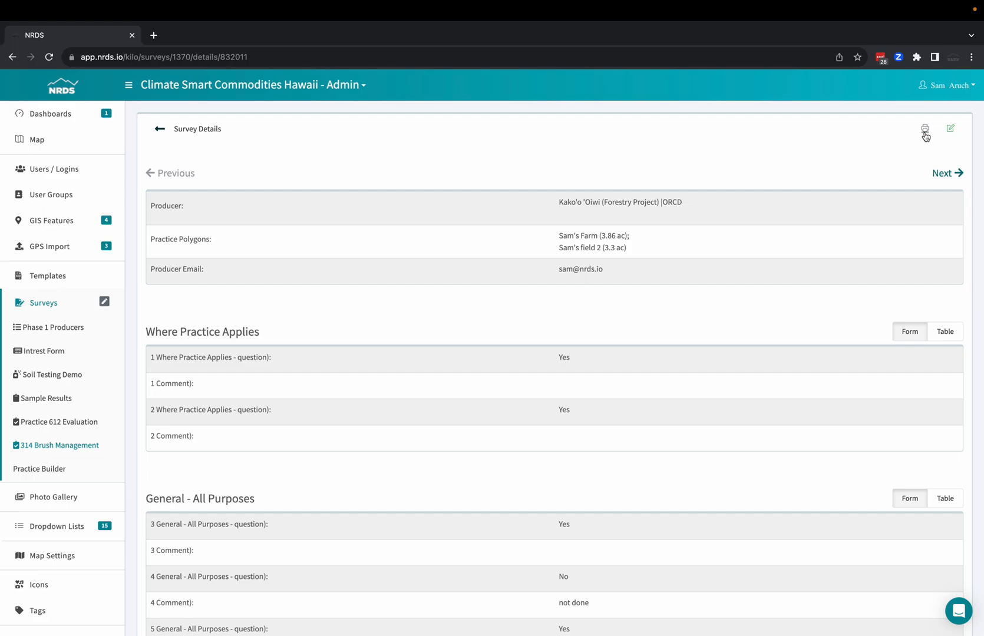
scroll(789, 316, "down", 20)
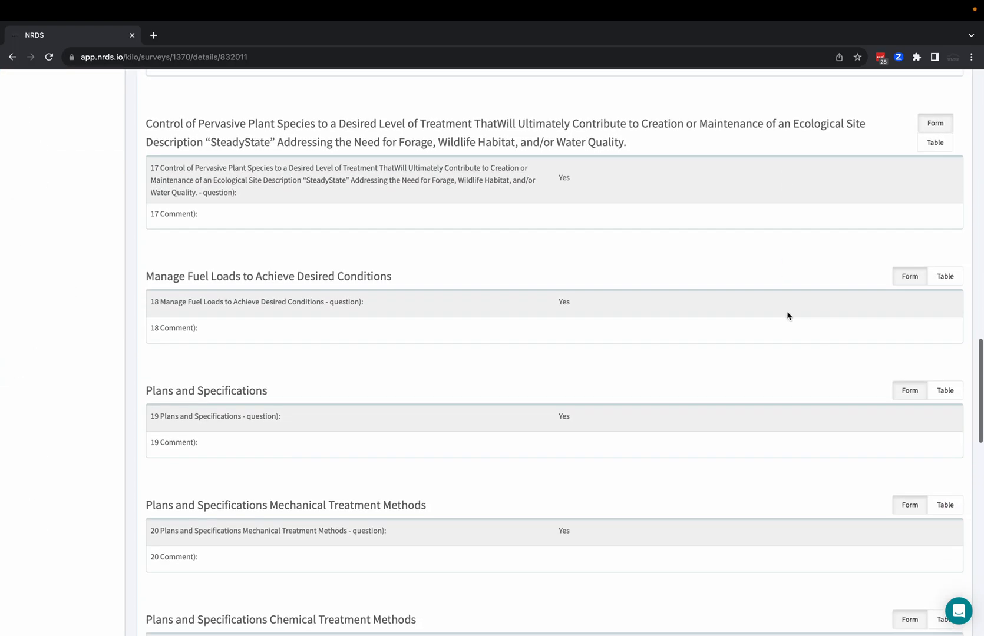
scroll(788, 316, "down", 3)
scroll(789, 315, "up", 9)
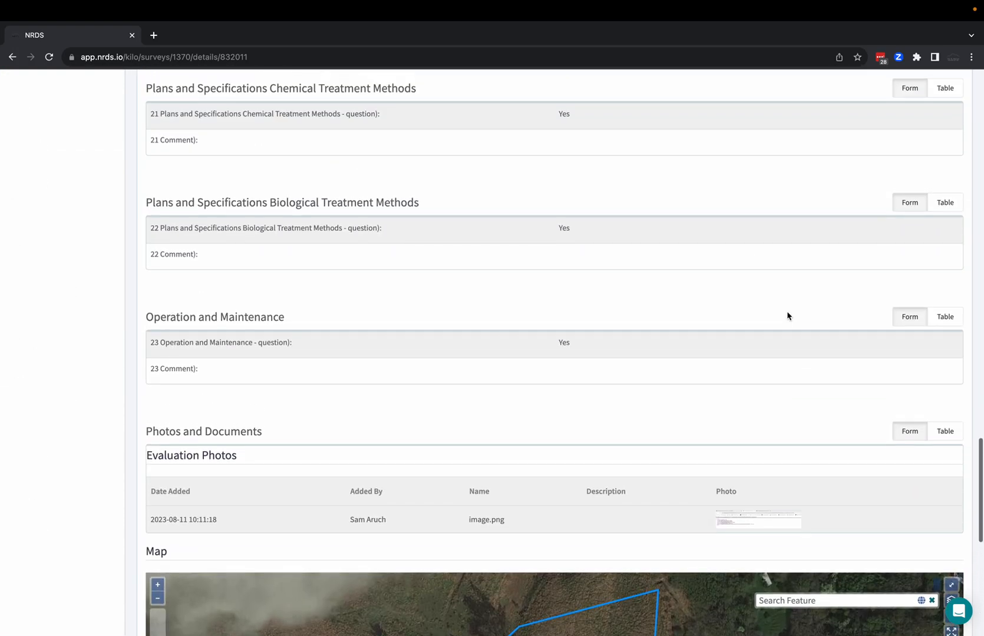
scroll(788, 316, "up", 20)
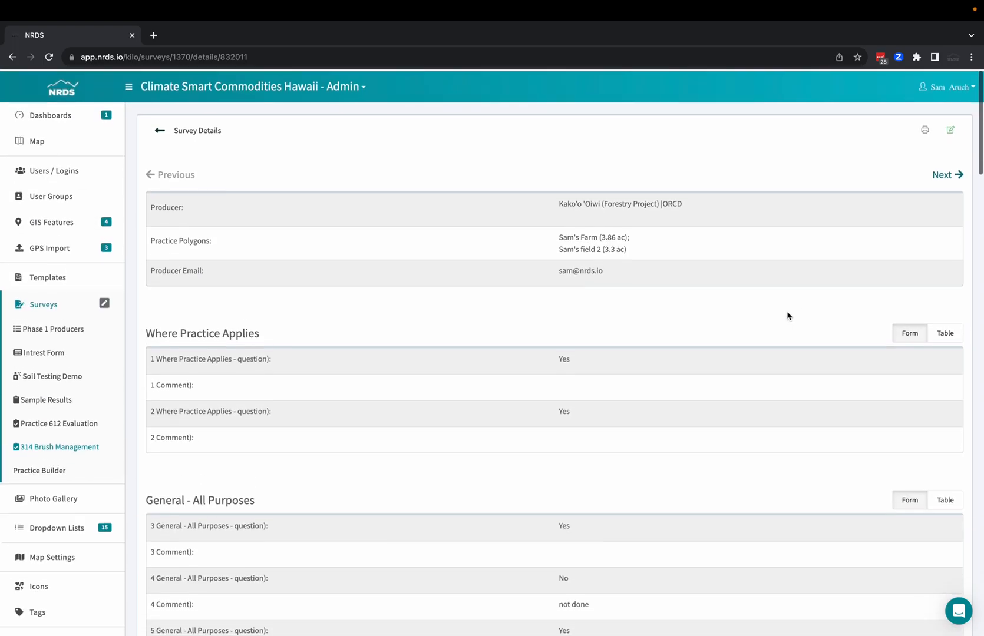
left_click(949, 130)
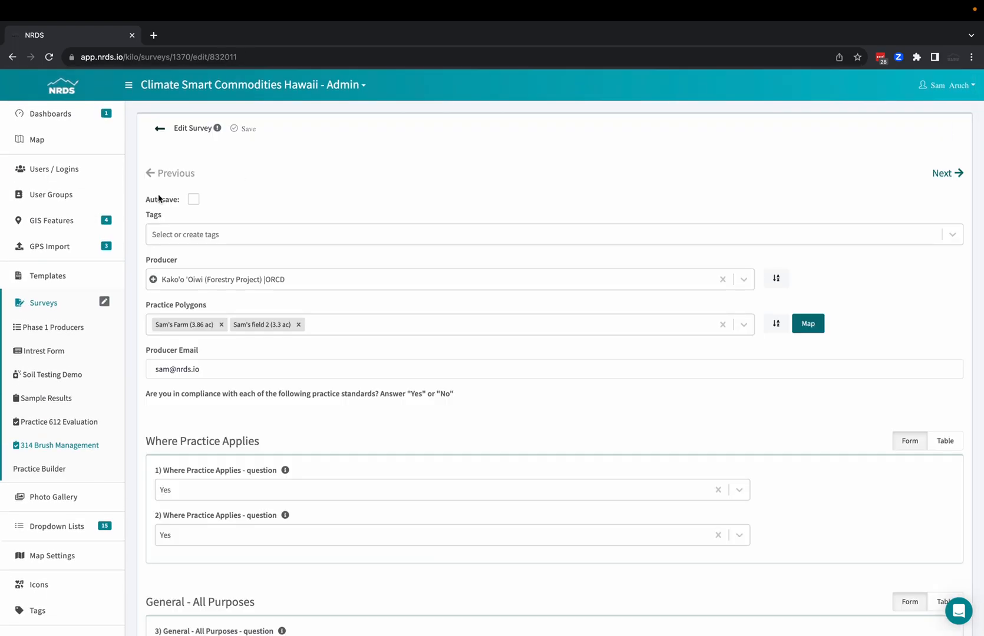
left_click(158, 129)
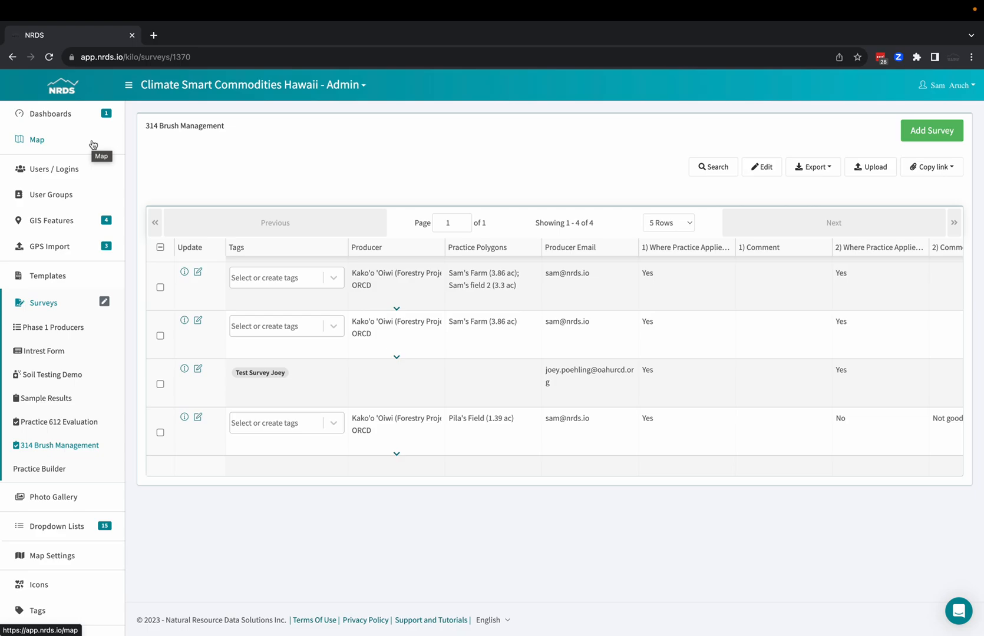
On the main map, draw a four-corner polygon of about 0.44 acre around the brown field strip beside the green crop.
left_click(36, 139)
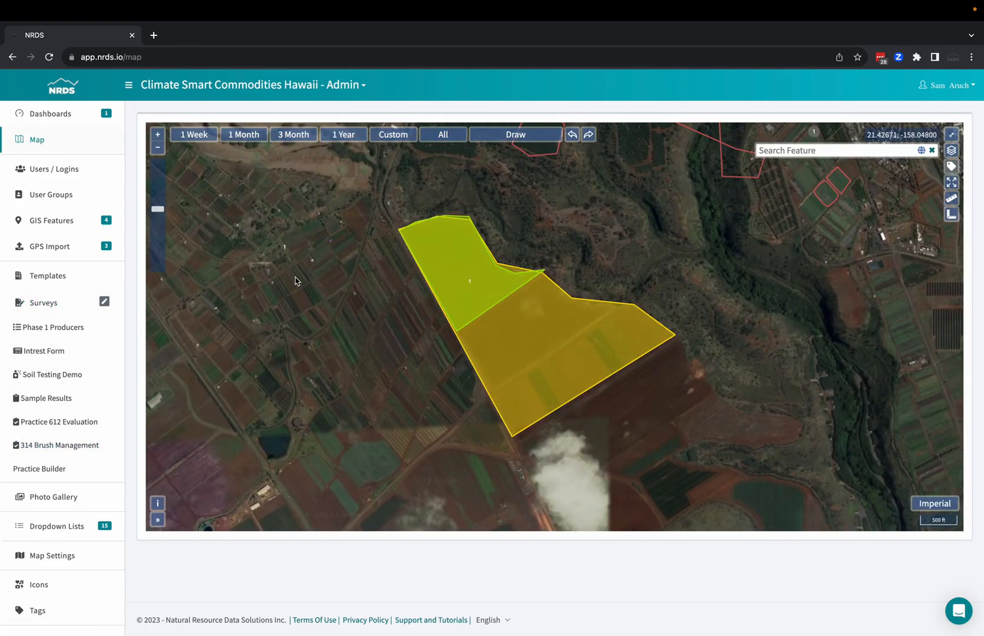
left_click_drag(297, 281, 443, 200)
left_click(515, 134)
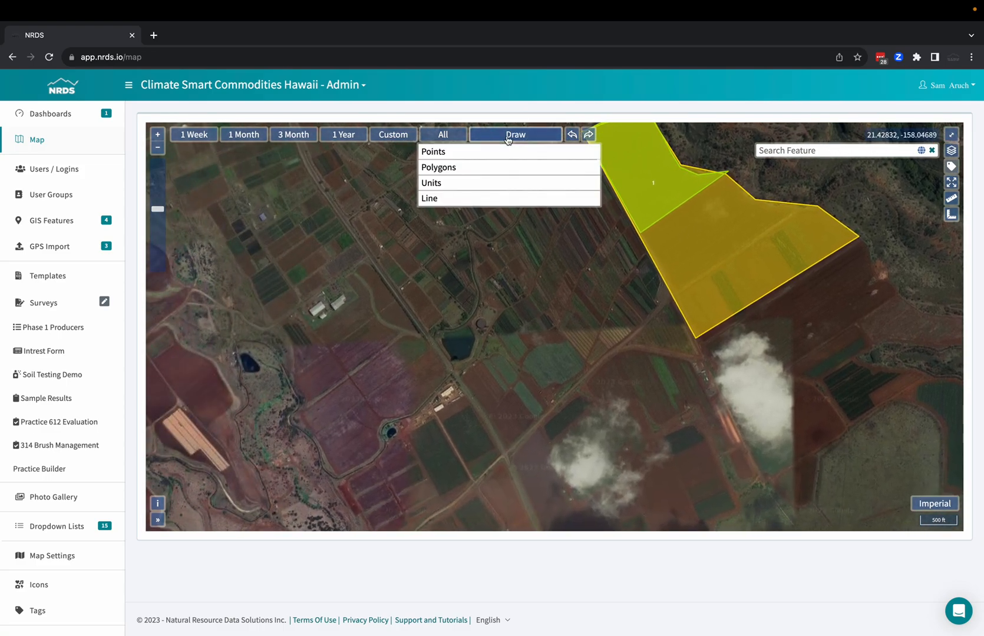
left_click(473, 169)
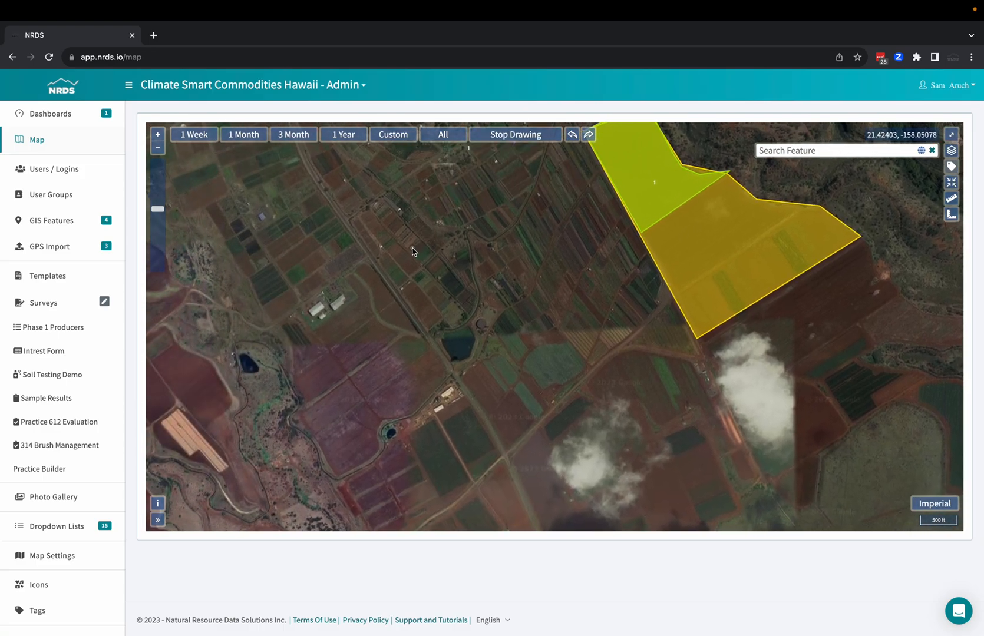
scroll(412, 251, "up", 5)
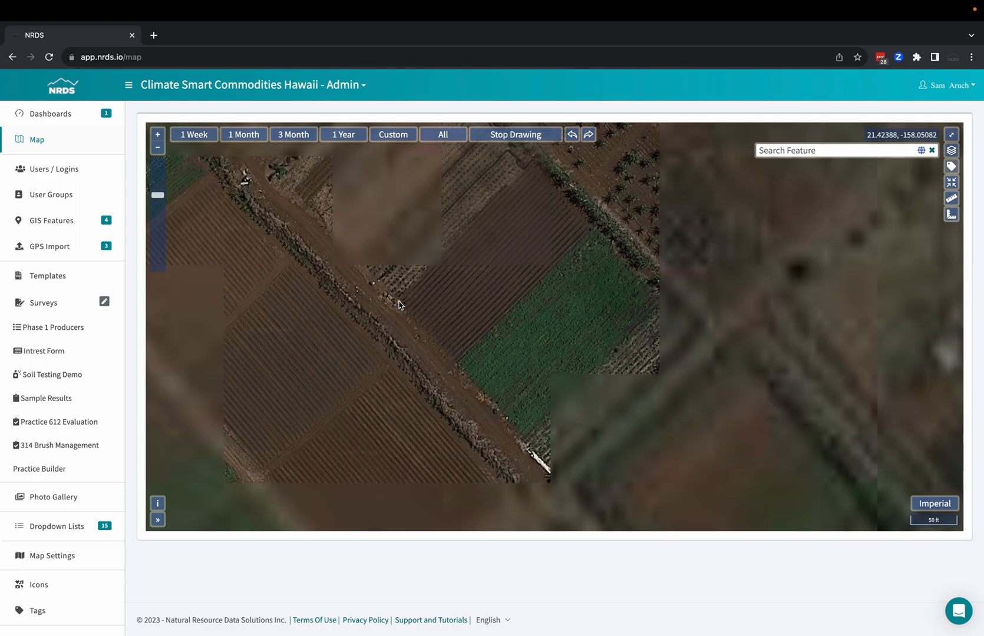
left_click(400, 300)
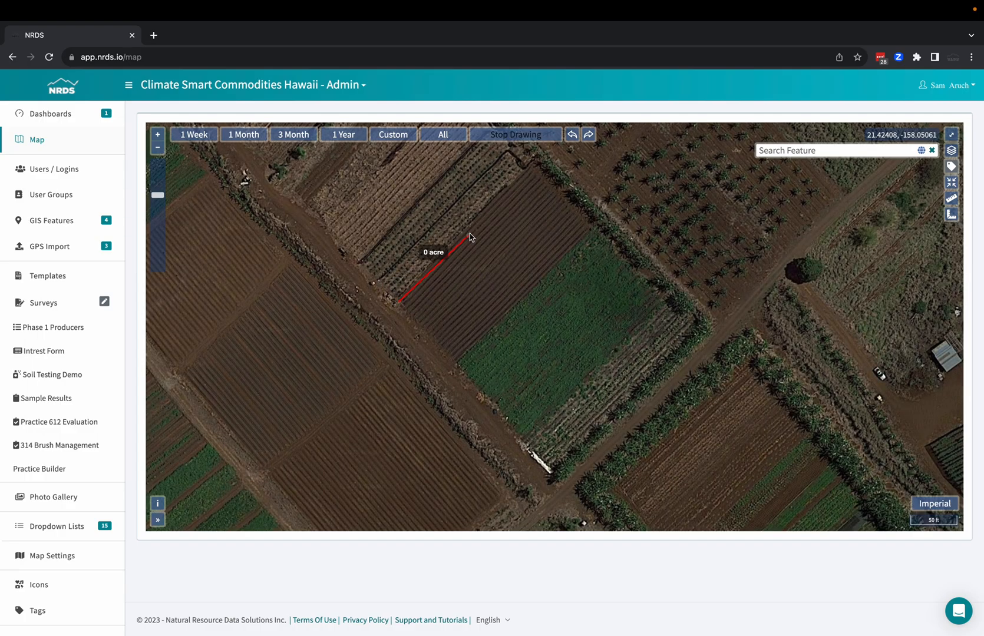
left_click(535, 162)
left_click(596, 223)
double_click(457, 362)
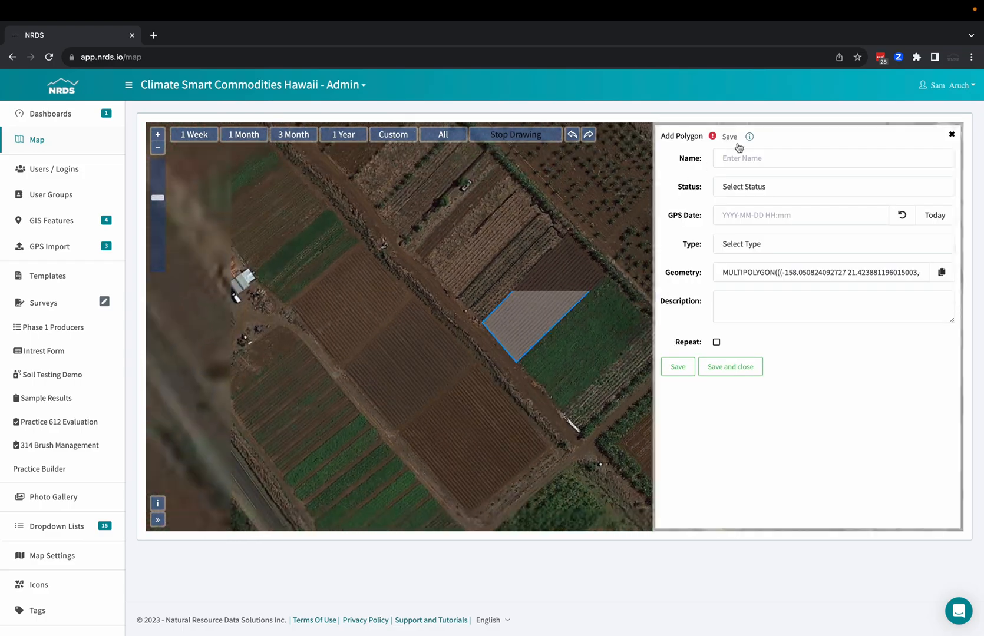
Name the polygon Field 55666, set its status to Active, GPS date to today and type to Farm, and save it.
left_click(738, 159)
type("Field 55666")
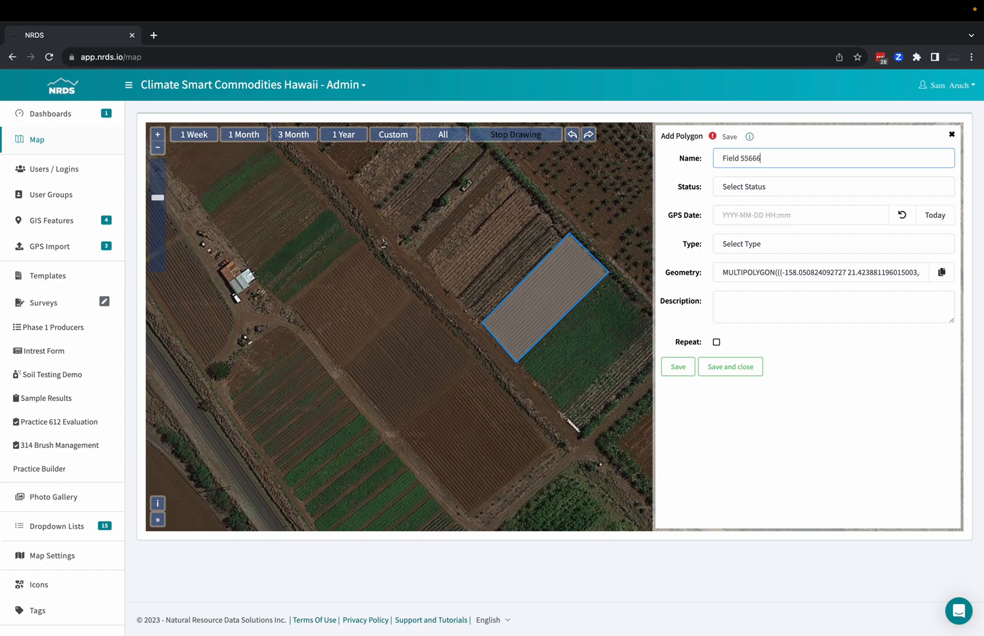
left_click(880, 187)
left_click(861, 199)
left_click(937, 216)
left_click(893, 243)
left_click(857, 257)
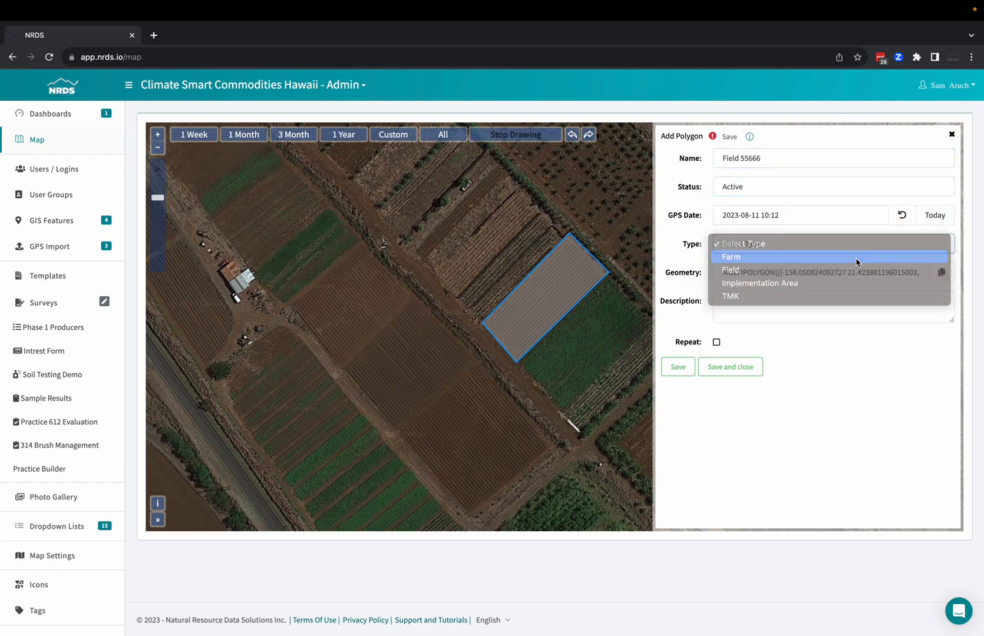
left_click(678, 368)
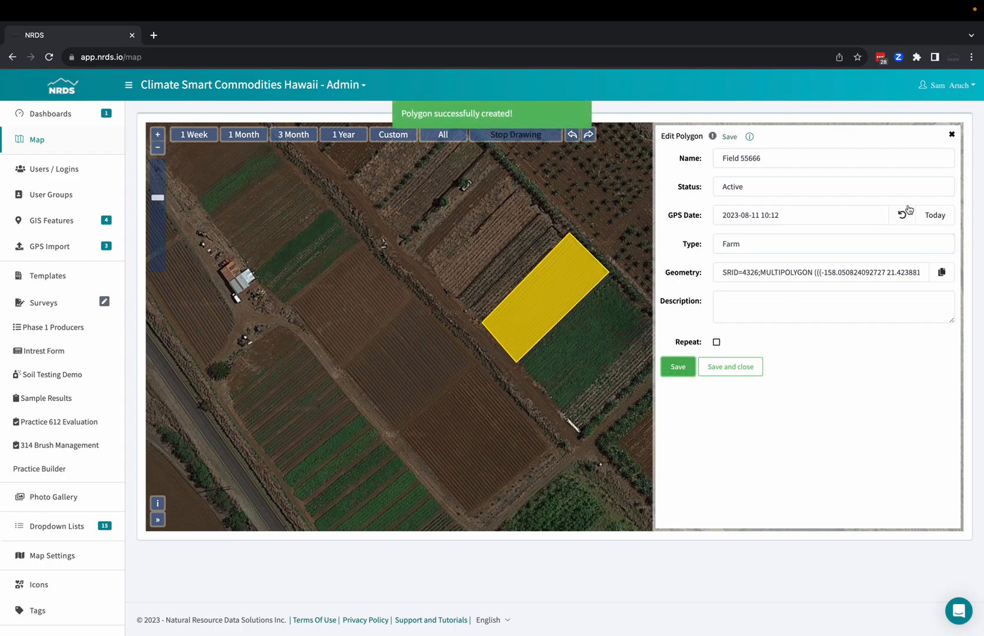
Leave polygon drawing and display the map information for Field 55666.
left_click(951, 135)
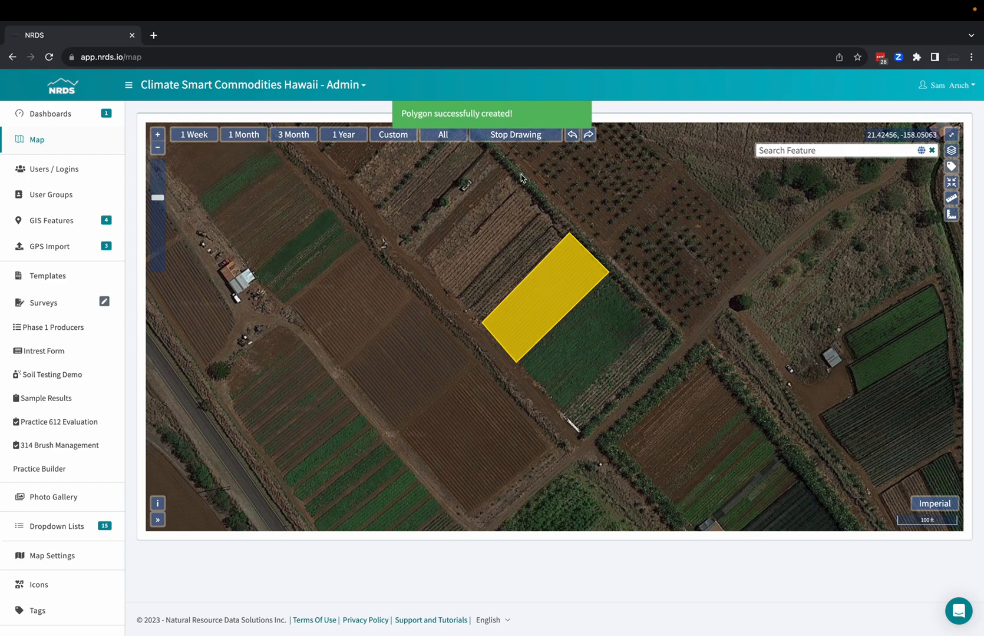
left_click(536, 135)
left_click(548, 278)
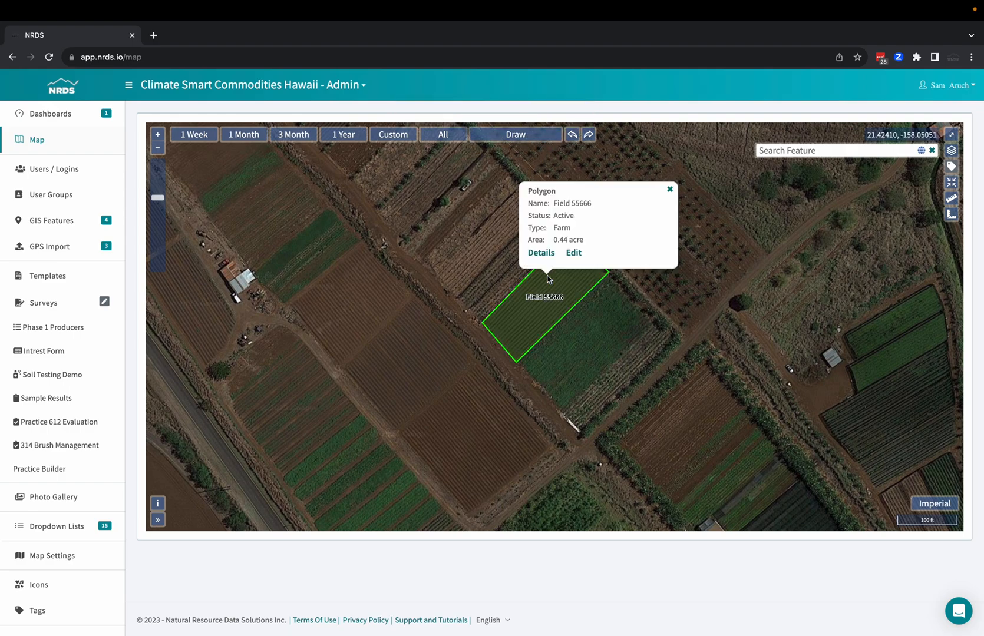
Edit the Field 55666 polygon by pulling its westernmost corner outward to about 0.58 acre, save the change and dismiss its map information.
left_click(572, 254)
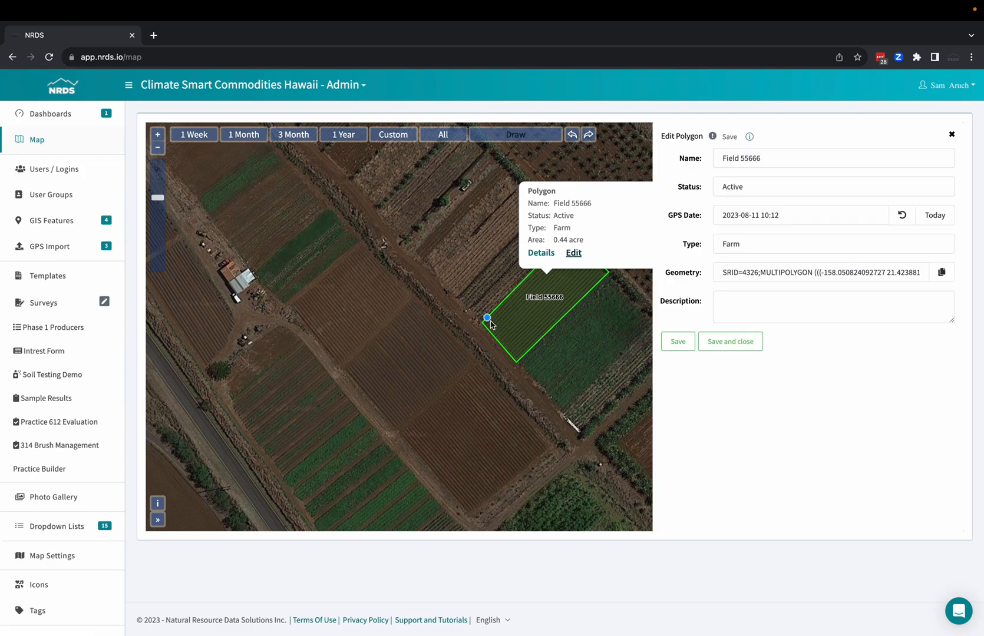
left_click_drag(484, 323, 448, 324)
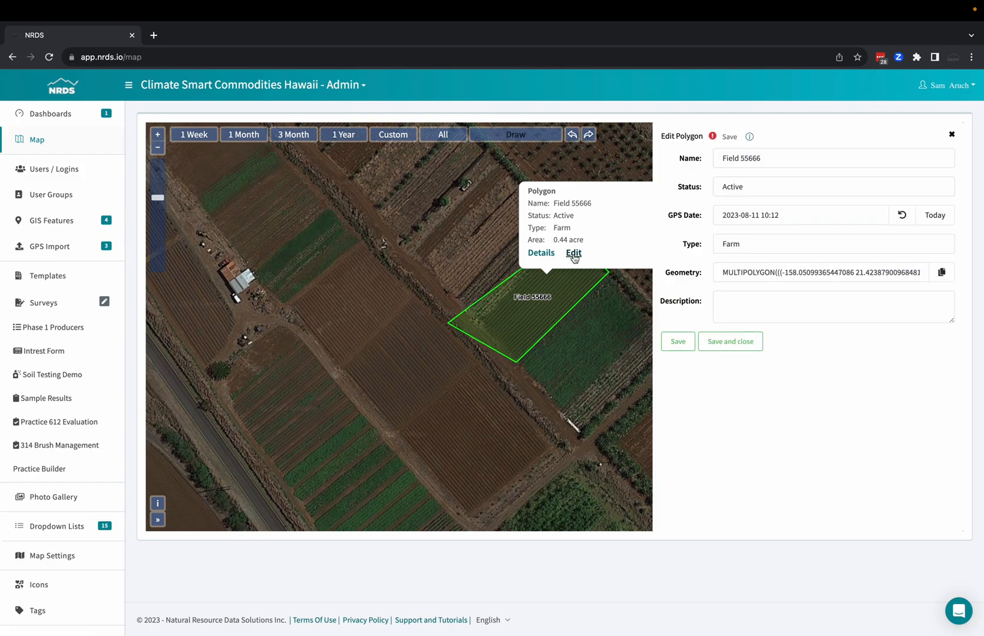
left_click(952, 135)
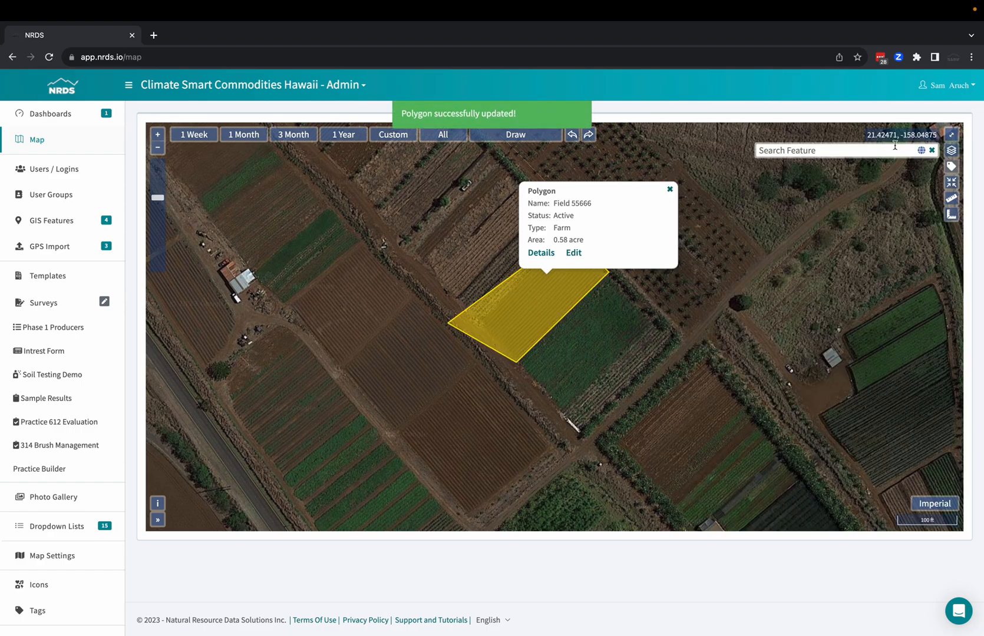
left_click(671, 190)
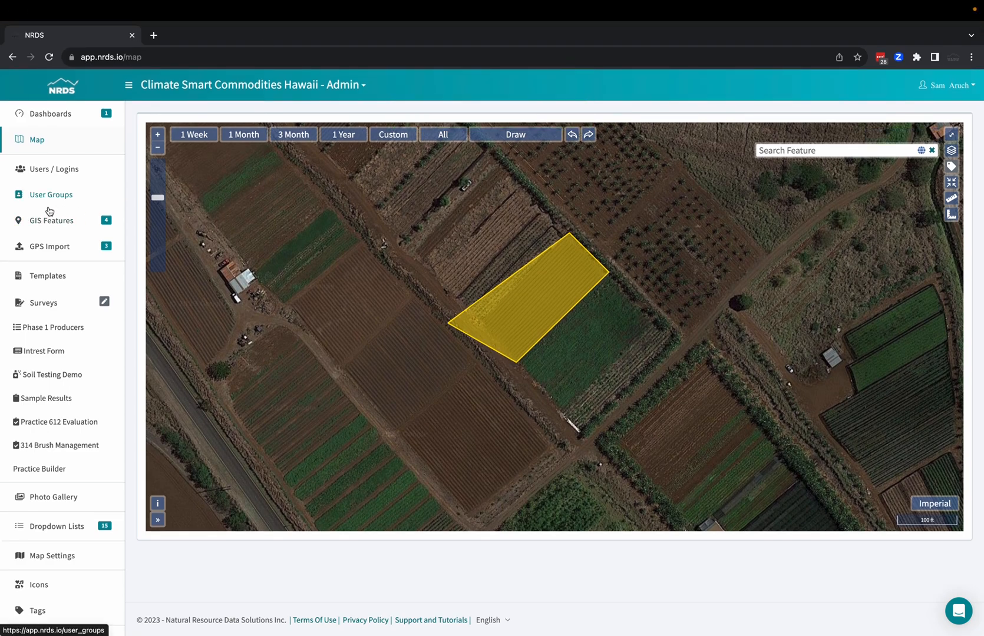
From the user logins, view the form for inviting a user, try saving it blank, and return to the user list.
left_click(55, 175)
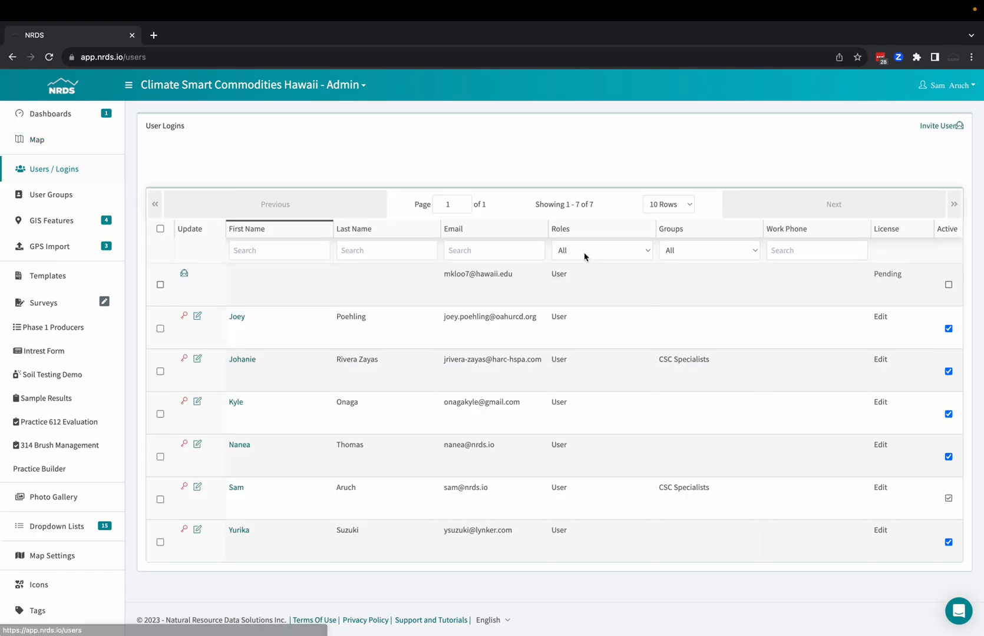
left_click(949, 130)
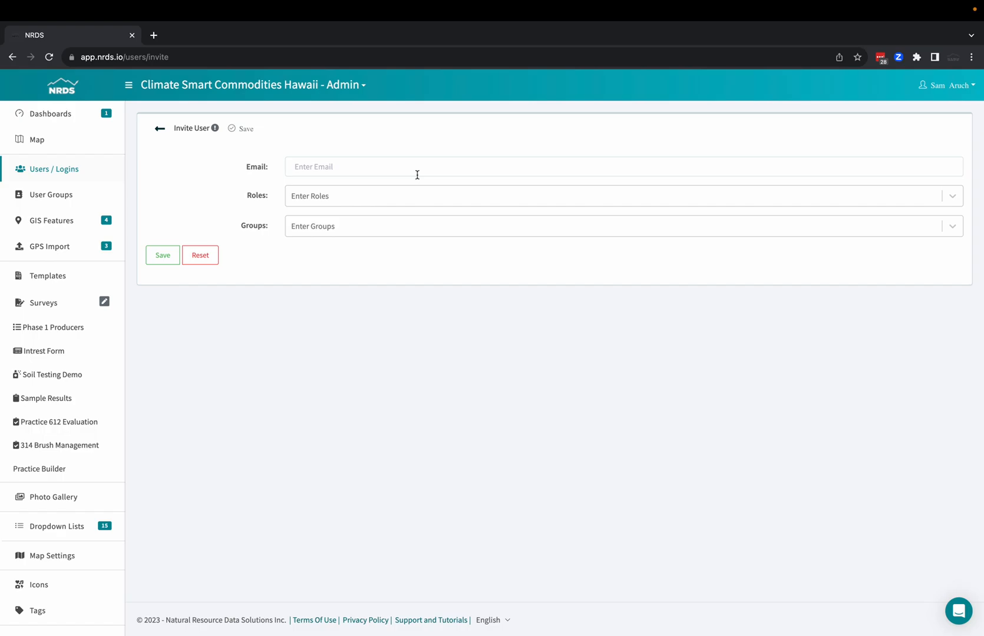
left_click(243, 129)
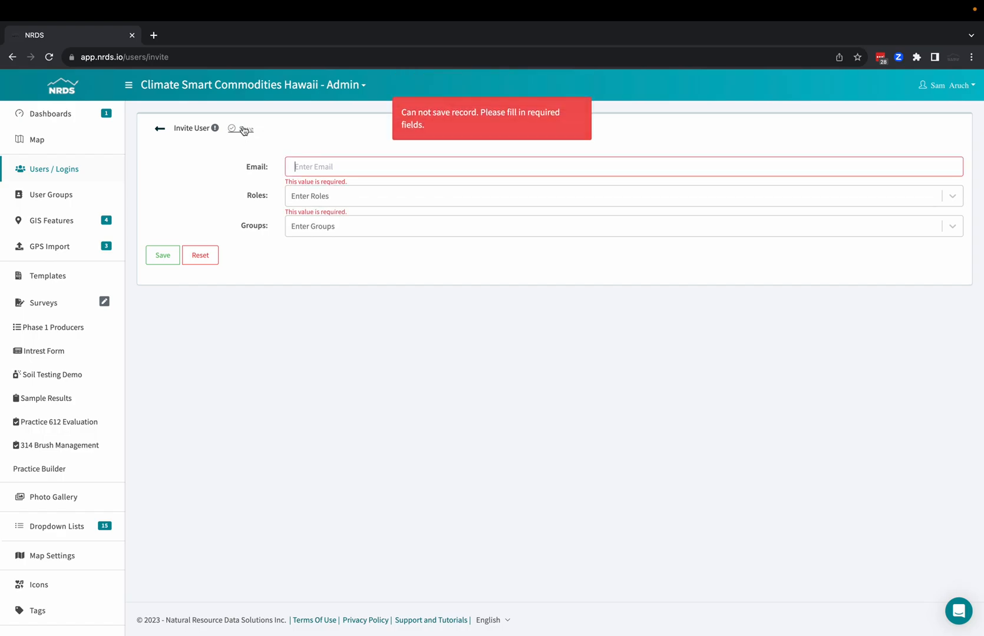
left_click(158, 131)
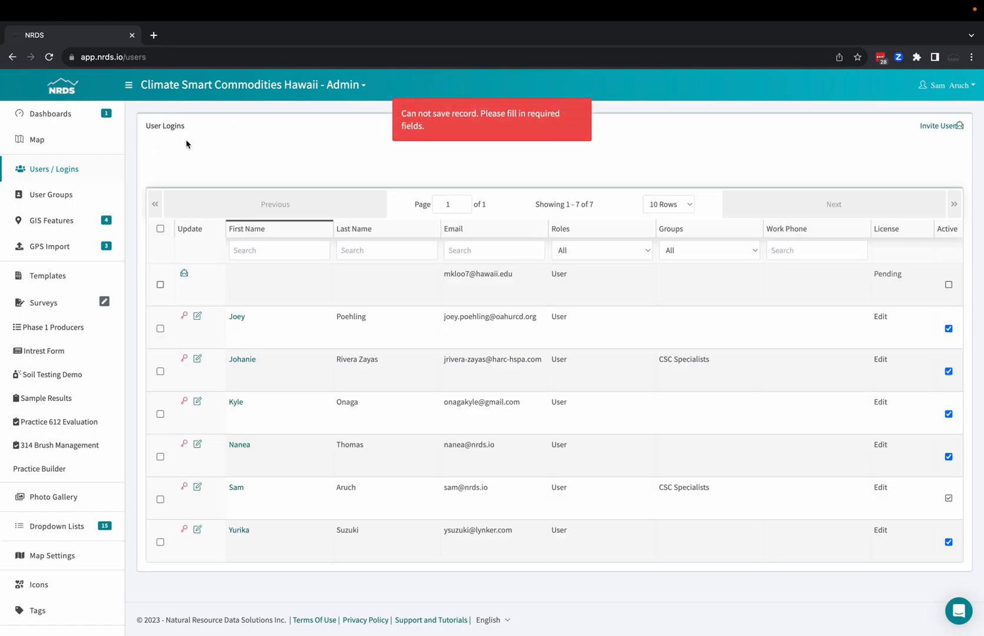